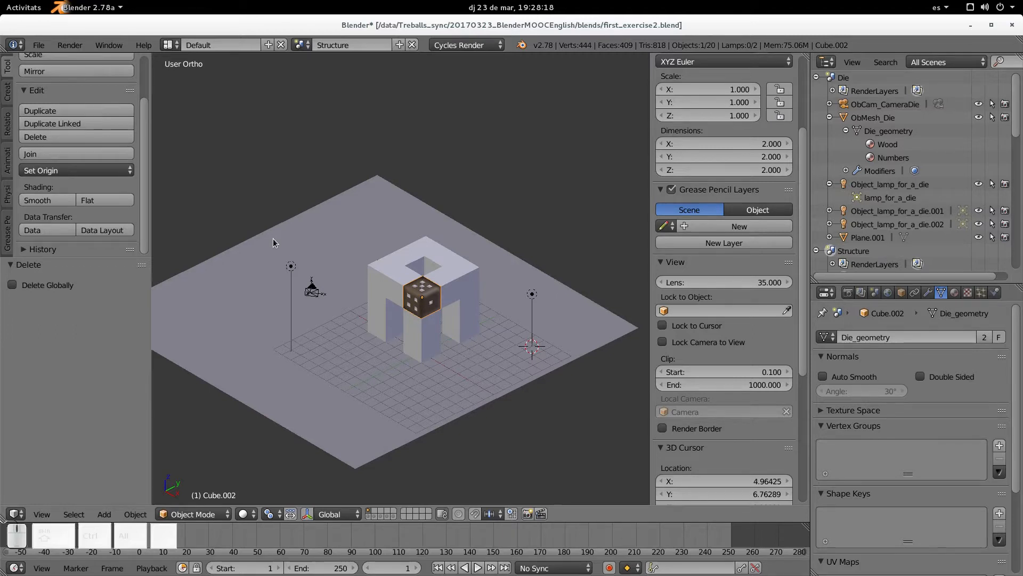
Replace the mesh of the plain top corner cube Cube.003 with the existing Die_geometry mesh data.
scroll(378, 281, down, 5)
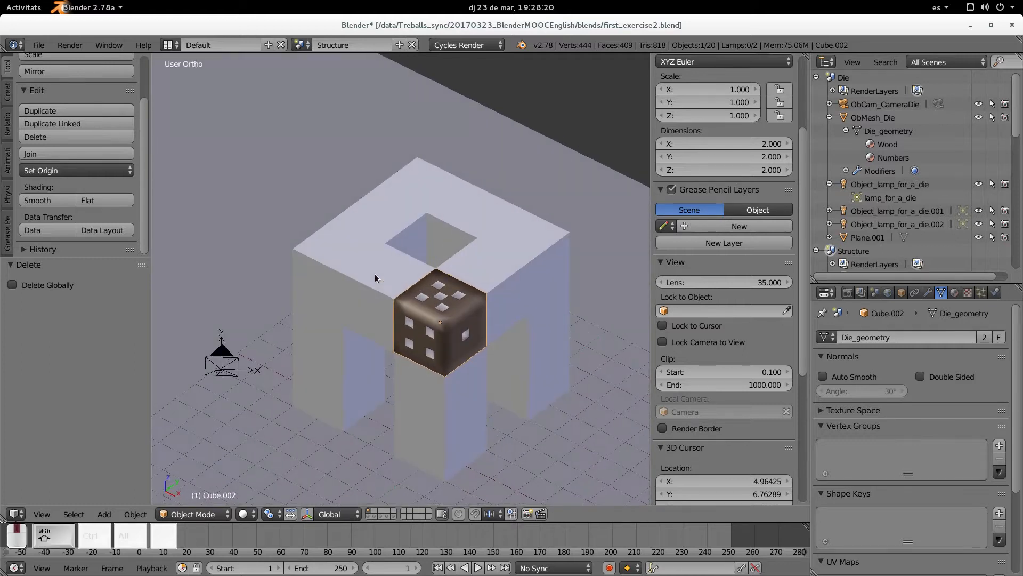
right_click(328, 261)
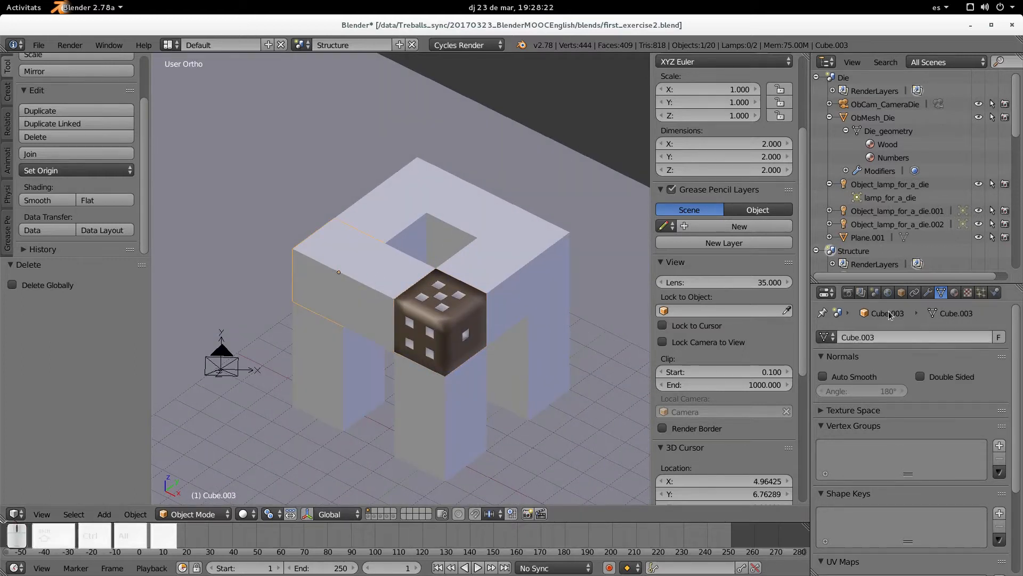
click(826, 337)
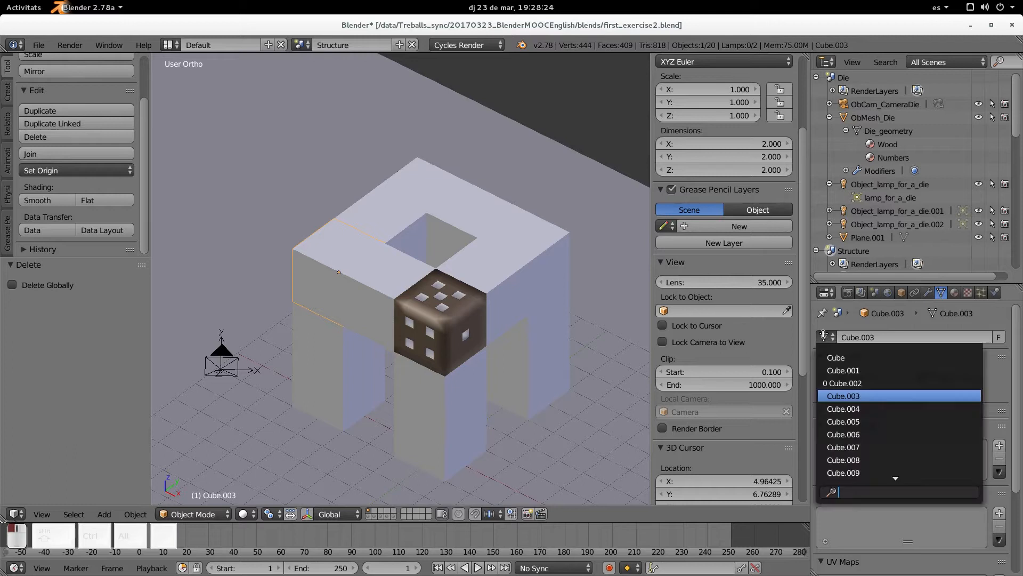
text(di)
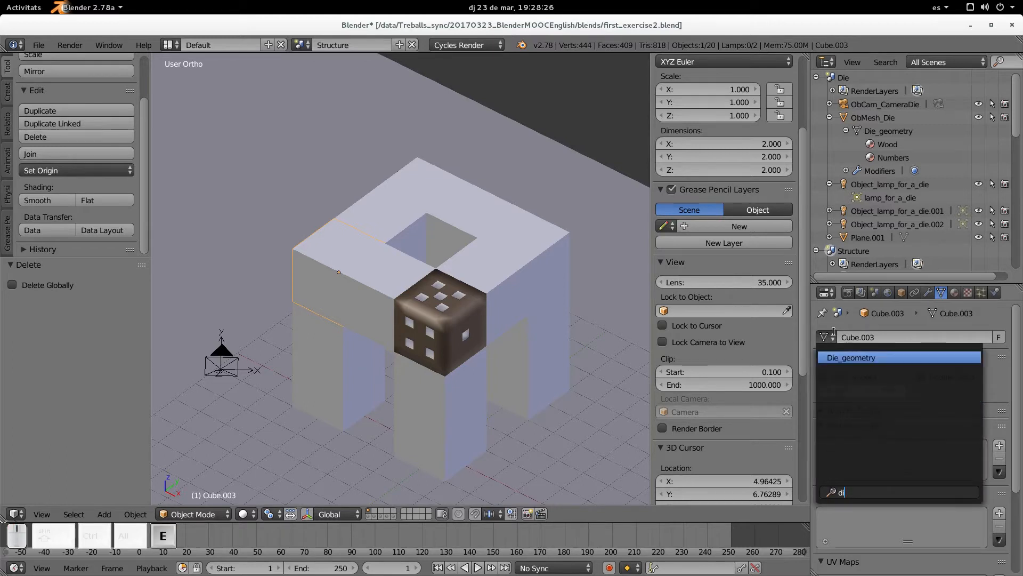
click(885, 358)
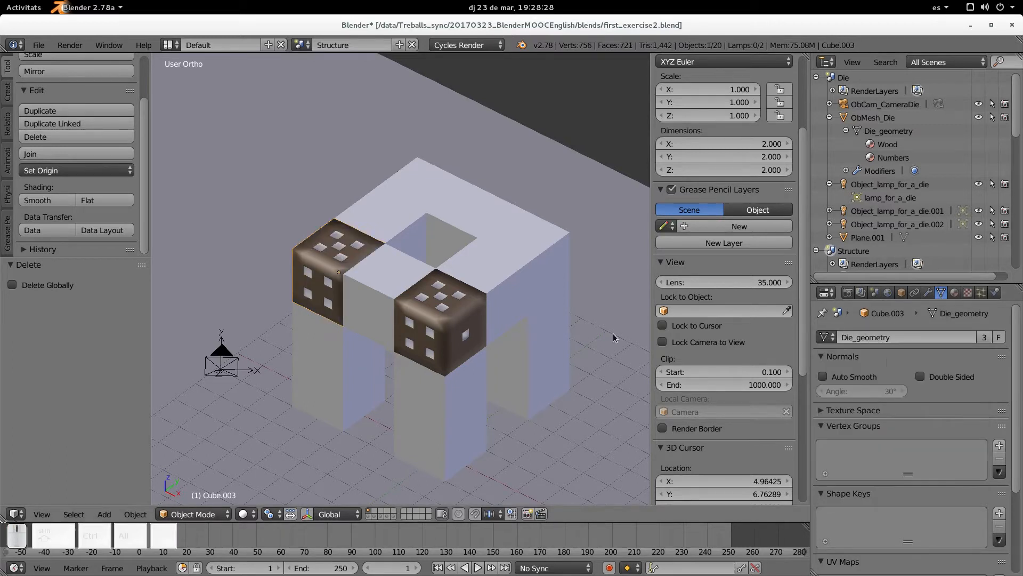
Examine the object transform and mesh data of Cube.003 and compare both dice from several angles.
scroll(613, 334, down, 2)
middle_drag(274, 459, 706, 255)
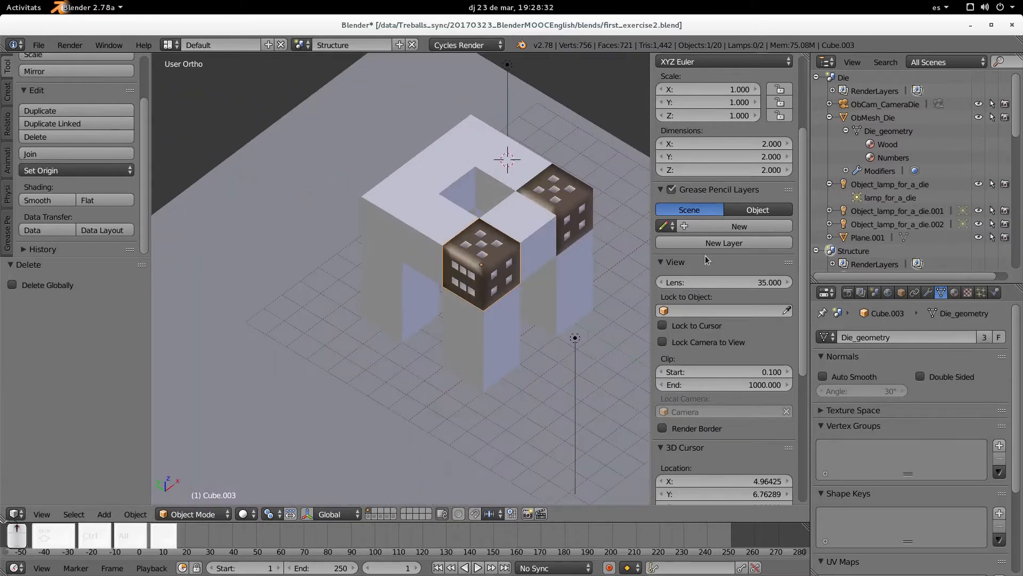
click(901, 292)
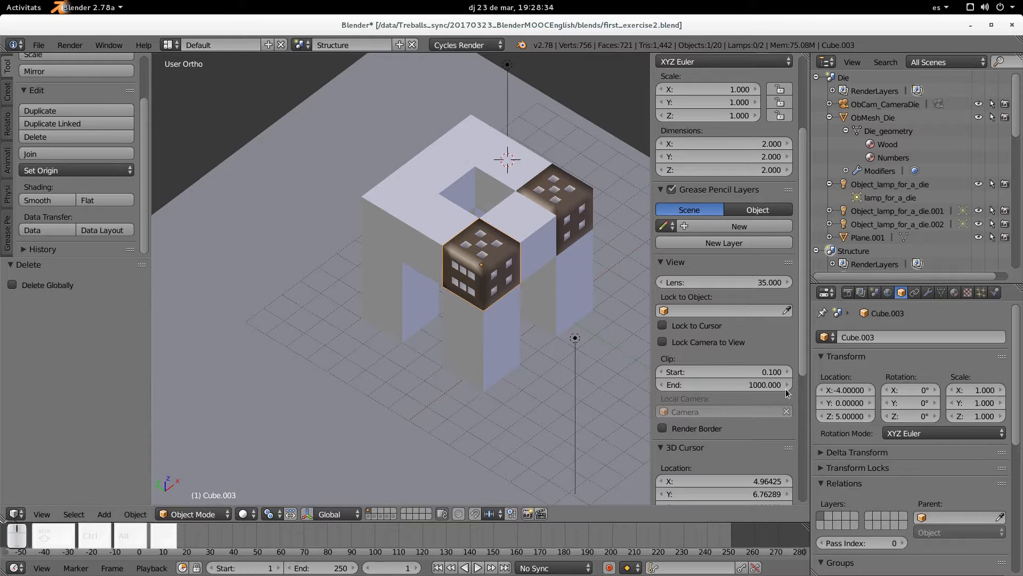
shift+middle_drag(532, 278, 475, 311)
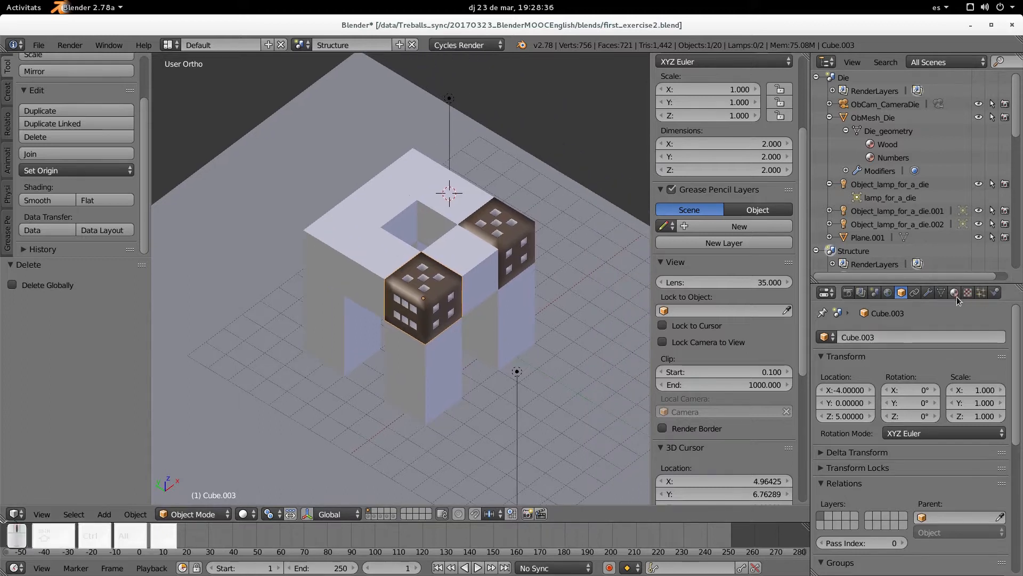
click(941, 292)
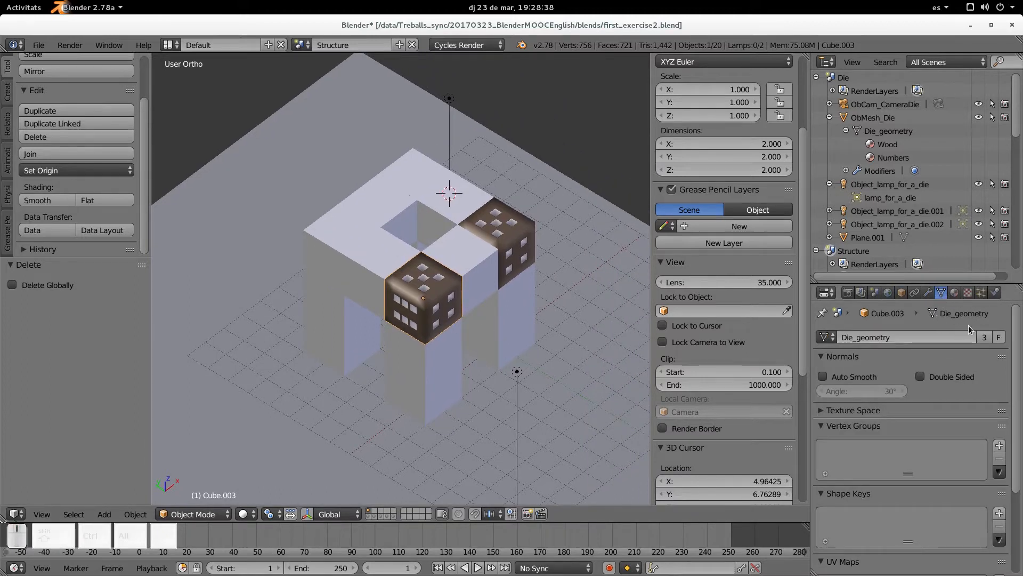
middle_drag(628, 352, 492, 353)
shift+middle_drag(492, 353, 485, 306)
scroll(485, 305, up, 2)
middle_drag(419, 269, 292, 254)
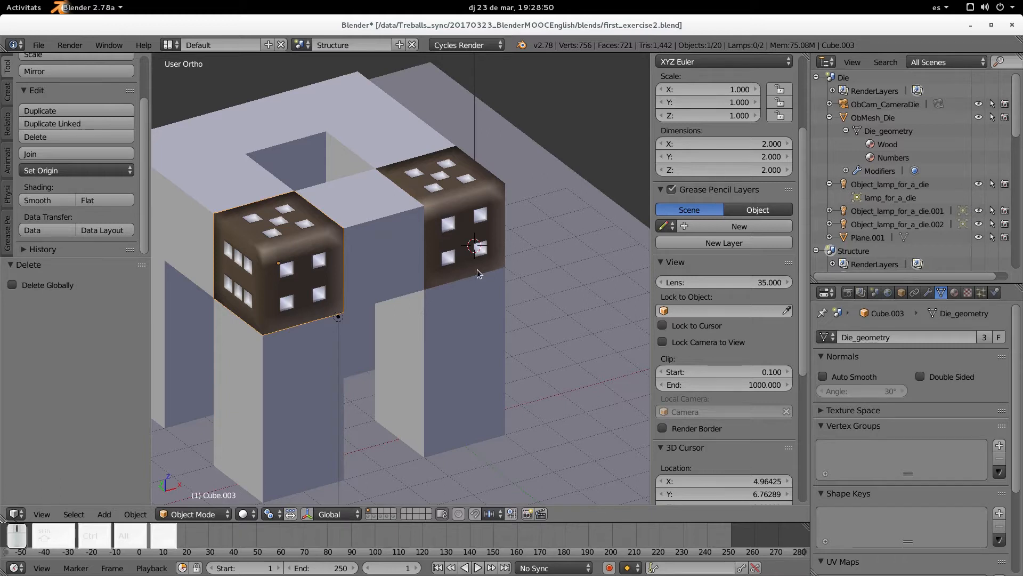
Add a Subdivision Surface modifier to the die cube Cube.003.
click(927, 292)
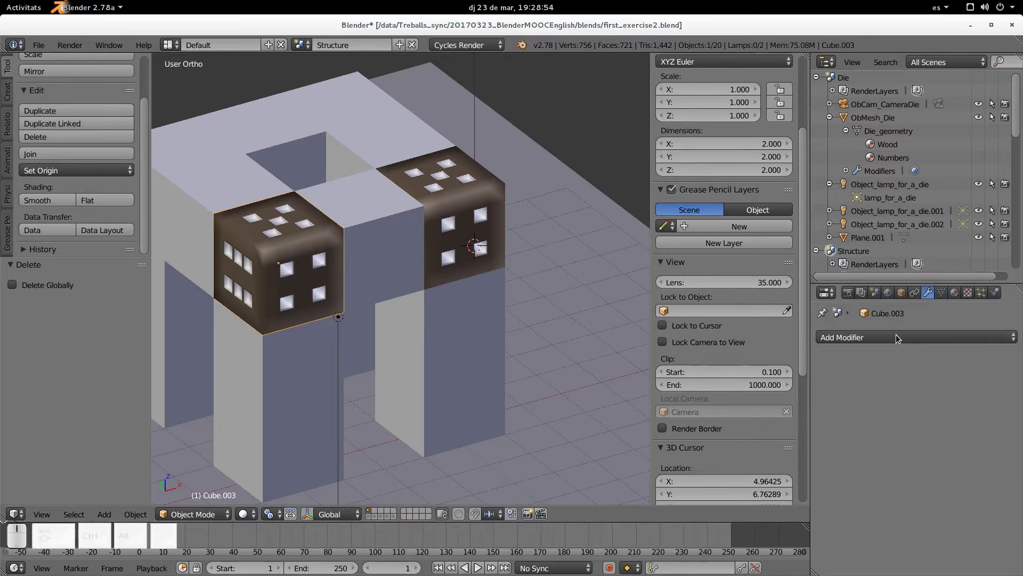
click(899, 334)
right_click(415, 243)
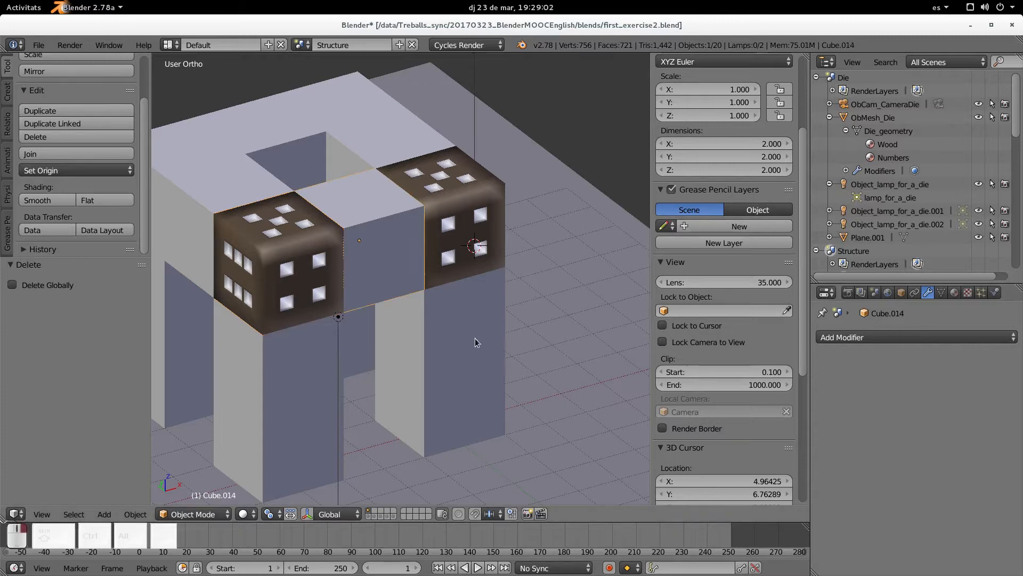
right_click(249, 246)
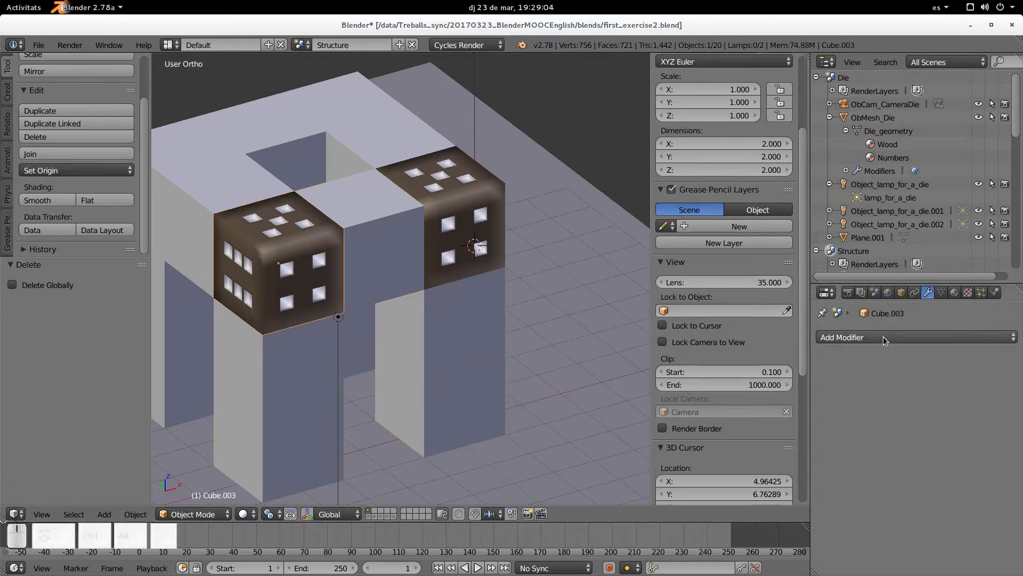
scroll(341, 282, down, 3)
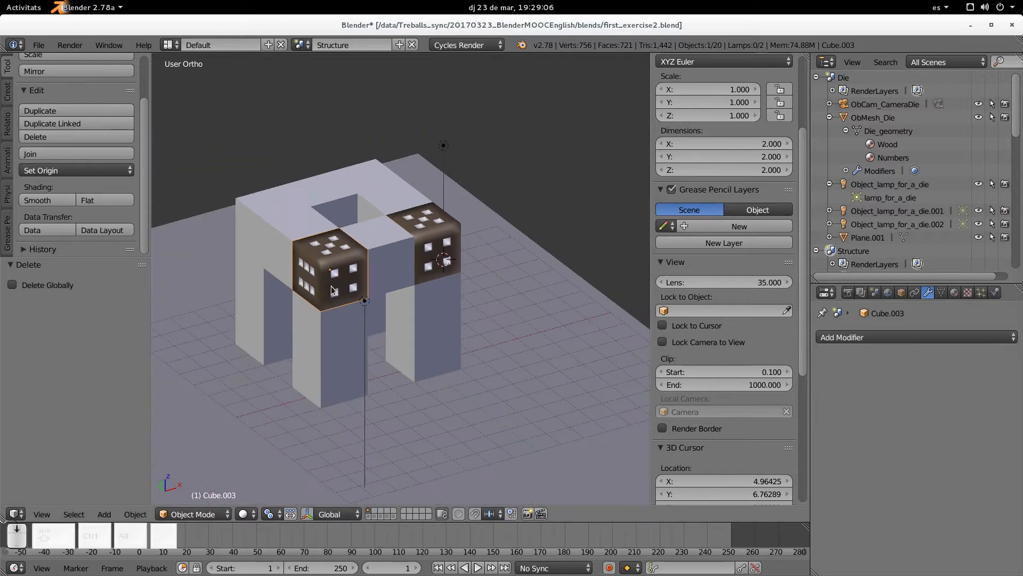
middle_drag(362, 262, 612, 353)
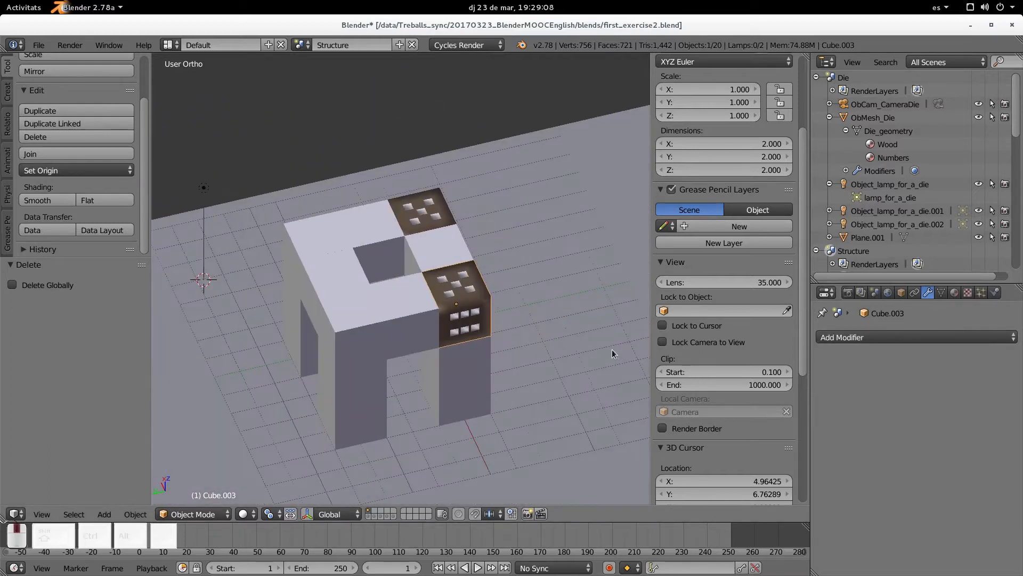
middle_drag(402, 369, 504, 351)
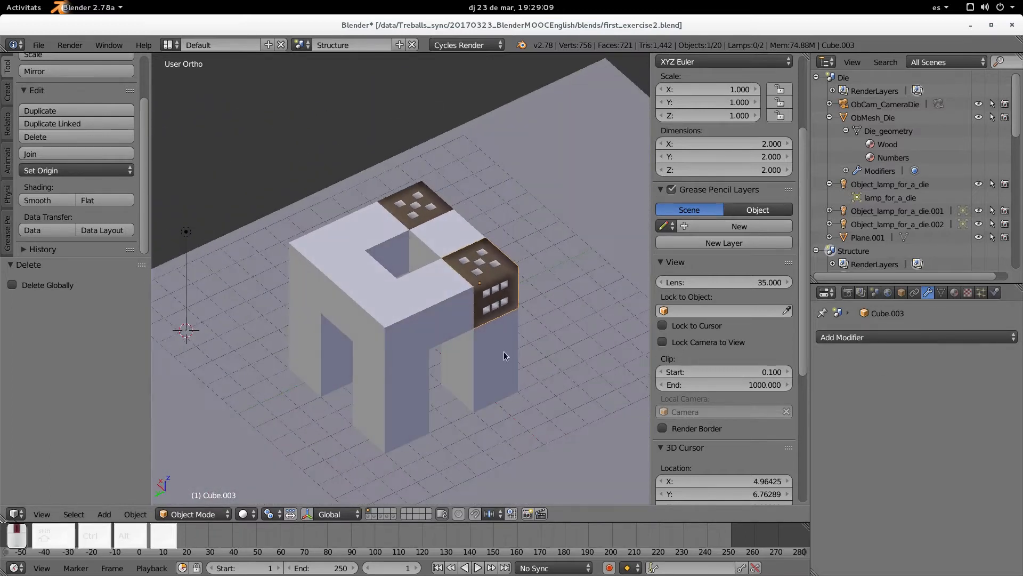
click(845, 338)
click(778, 292)
Raise the Subdivision Surface modifier's viewport subdivisions to 2 on Cube.003.
scroll(496, 295, up, 5)
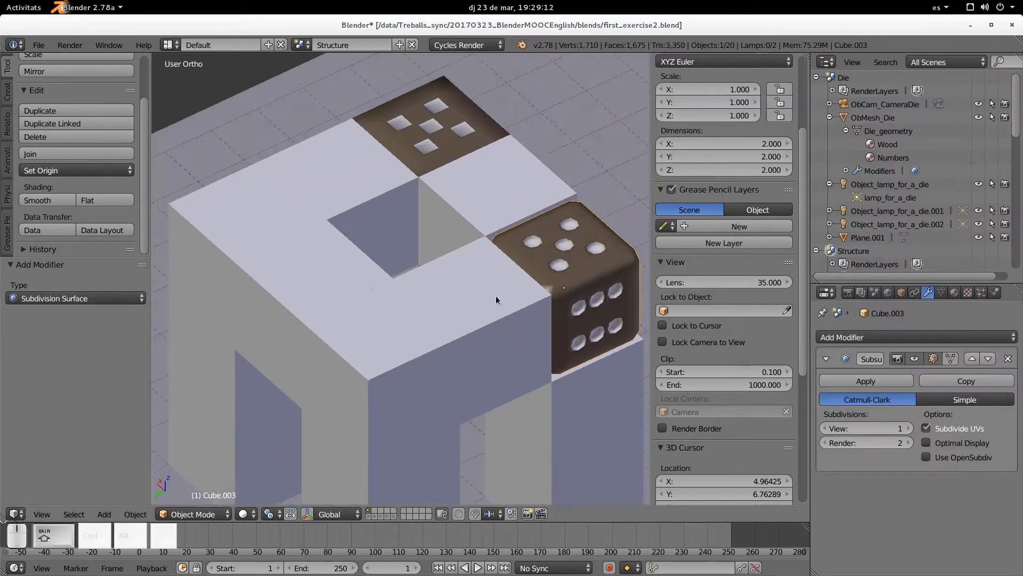
scroll(336, 295, up, 5)
scroll(380, 340, up, 2)
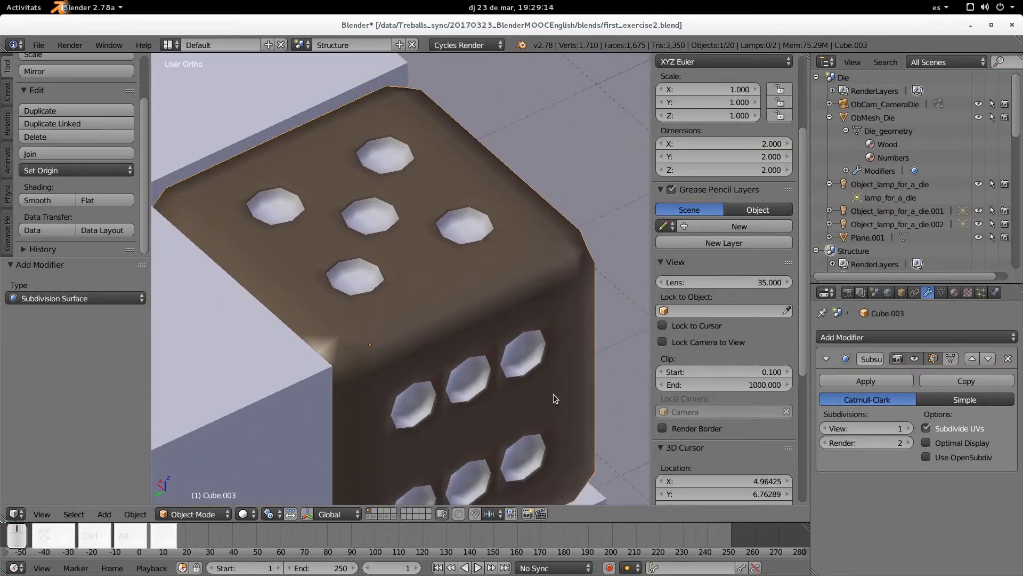
click(909, 429)
Inspect the subdivided die in wireframe and solid shading, and compare it with the unsmoothed die on the structure.
scroll(306, 290, down, 5)
shift+middle_drag(329, 327, 397, 250)
key(z)
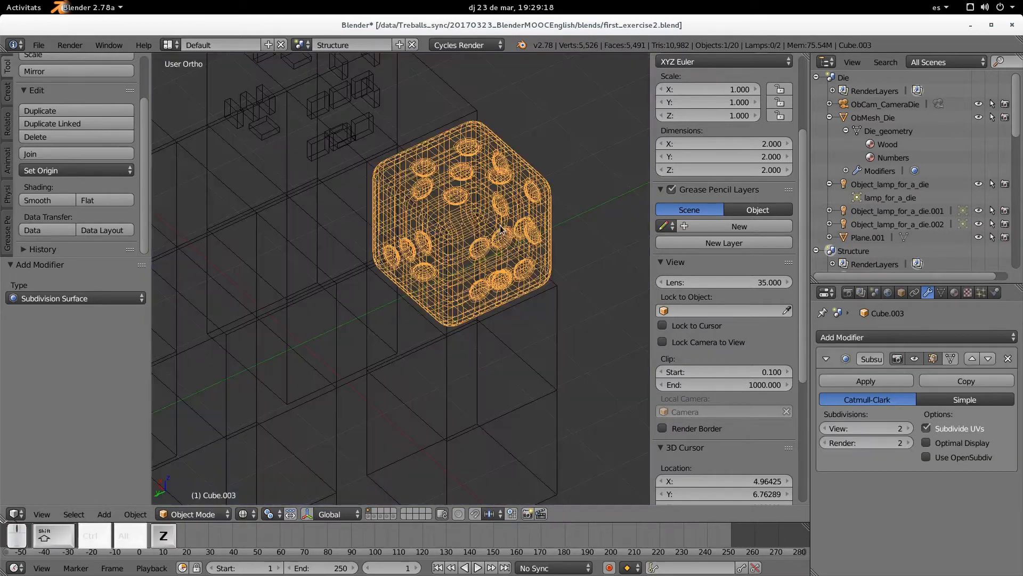
key(shift+z)
mouse_move(495, 237)
middle_down()
mouse_move(399, 257)
mouse_move(289, 251)
mouse_move(262, 391)
middle_up()
scroll(301, 248, up, 4)
scroll(300, 248, up, 1)
scroll(290, 371, down, 3)
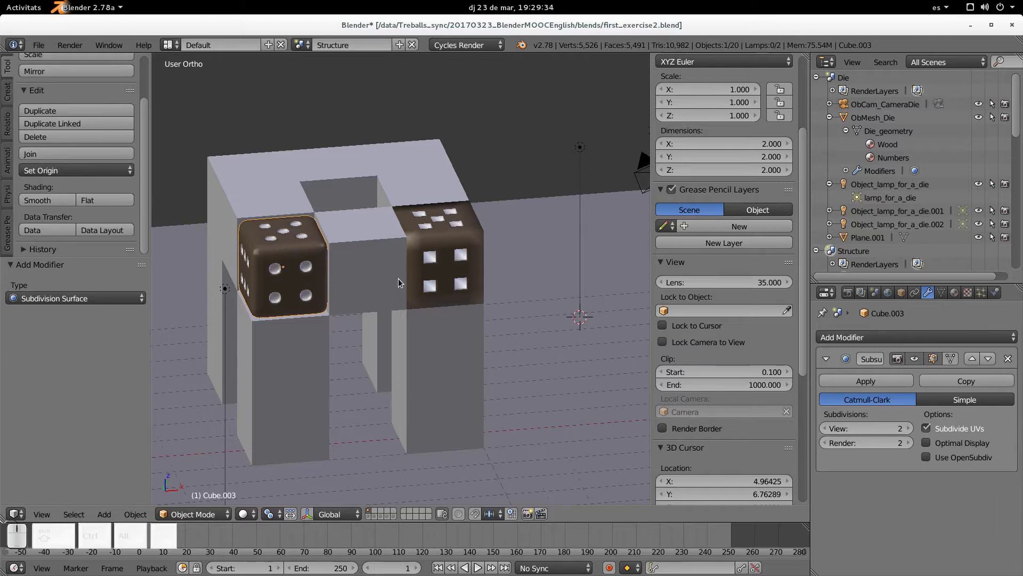
middle_drag(379, 296, 500, 315)
scroll(500, 313, down, 2)
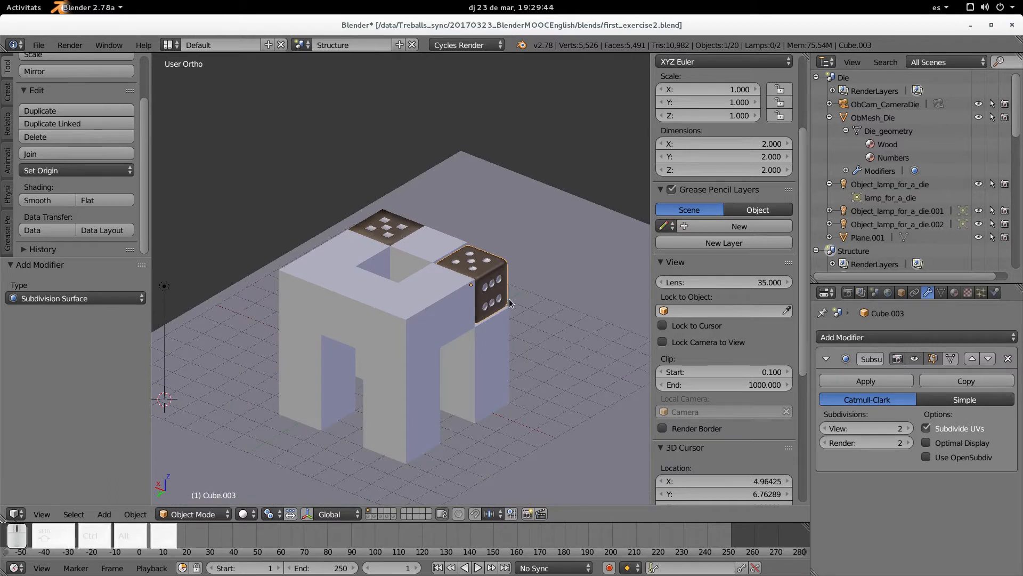
Select the plain middle cube Cube.015 on the structure's top and review its object properties.
scroll(503, 302, up, 2)
right_click(326, 325)
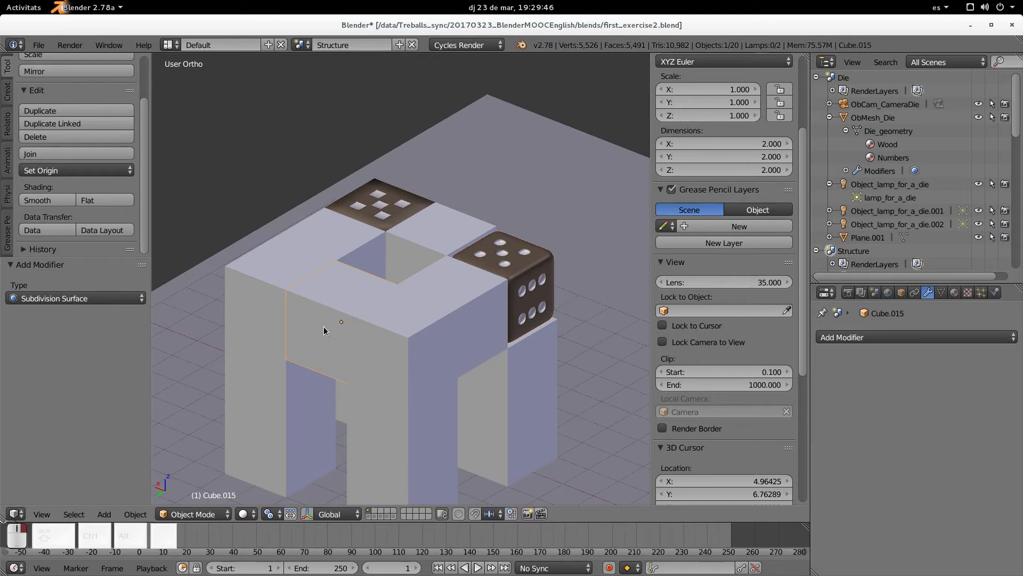
click(902, 292)
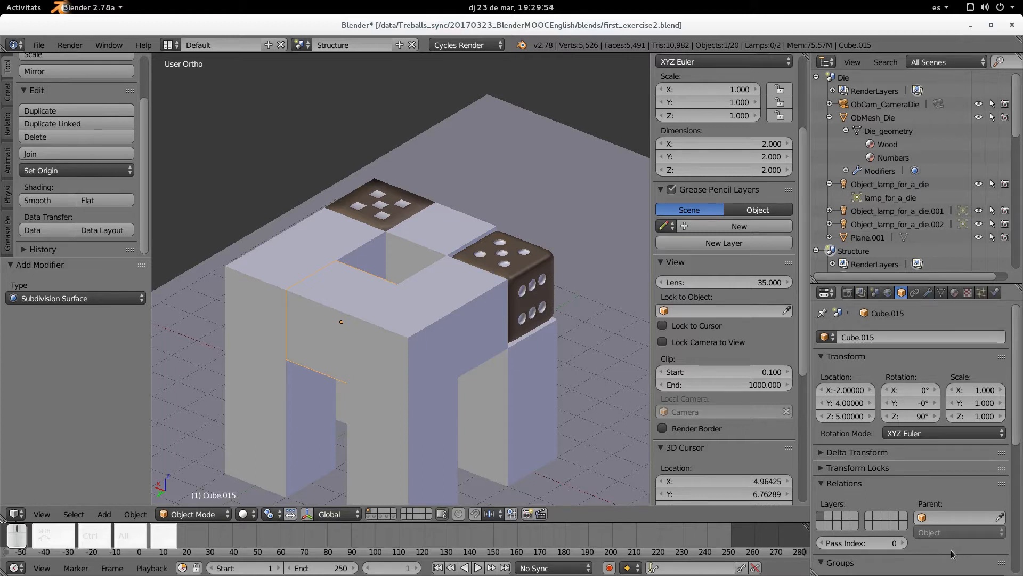
scroll(381, 338, down, 2)
shift+middle_drag(380, 338, 413, 306)
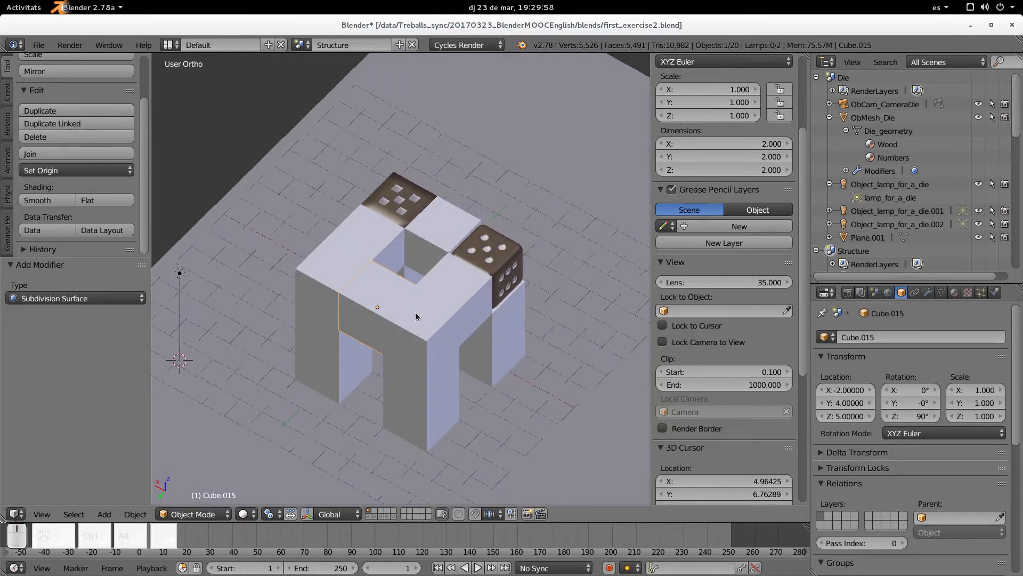
key(shift)
middle_drag(436, 345, 426, 319)
Link the object data of the die Cube.003 to the plain cubes Cube.008 and Cube.015.
right_click(418, 296)
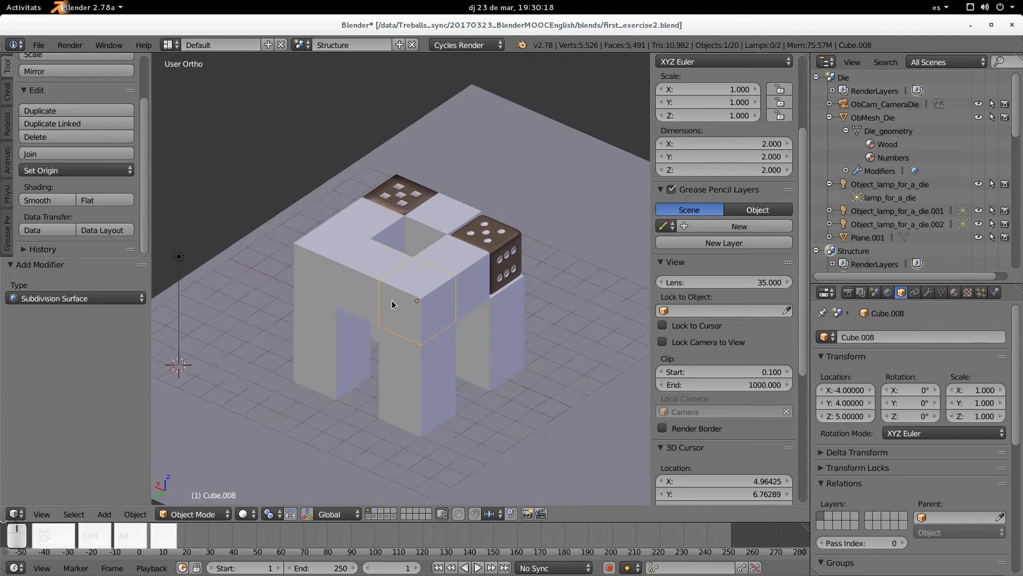
shift+right_click(366, 278)
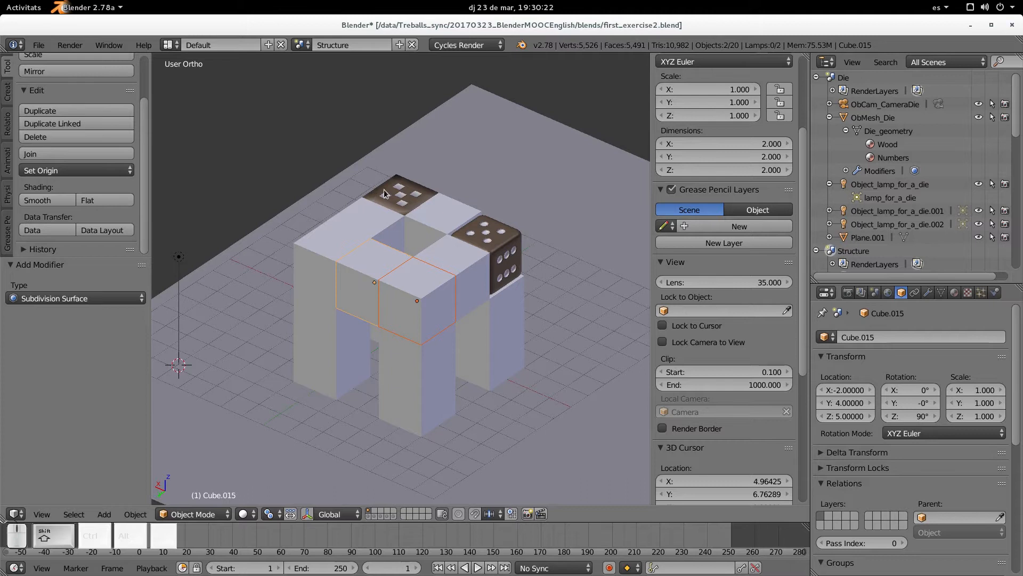
shift+right_click(488, 237)
scroll(507, 315, up, 5)
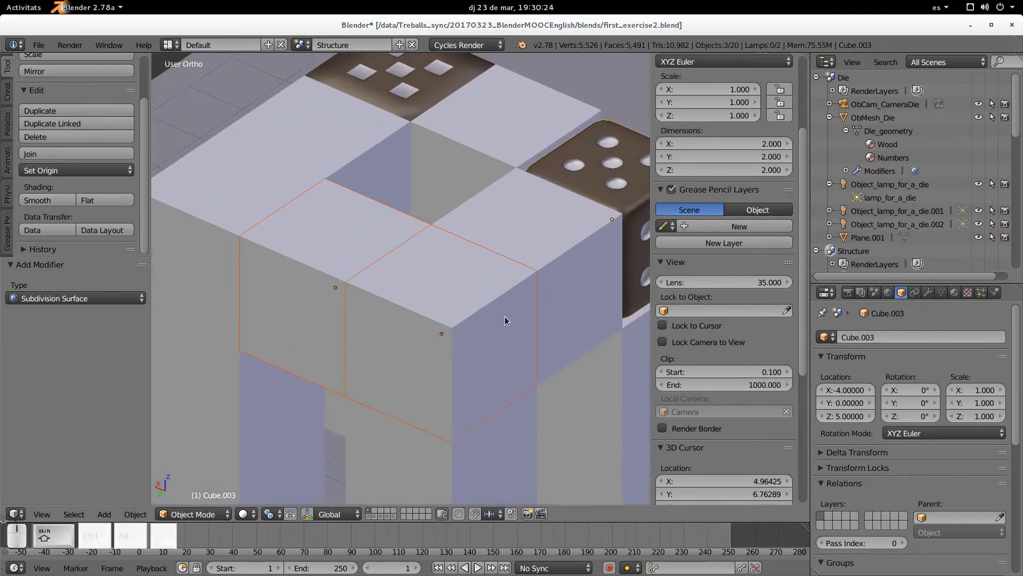
scroll(508, 315, down, 3)
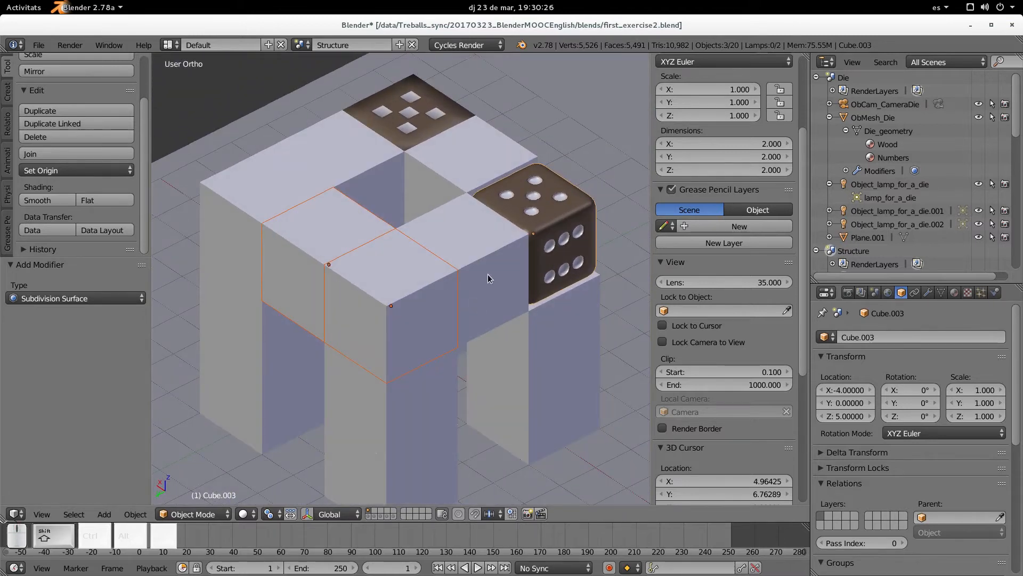
key(ctrl+l)
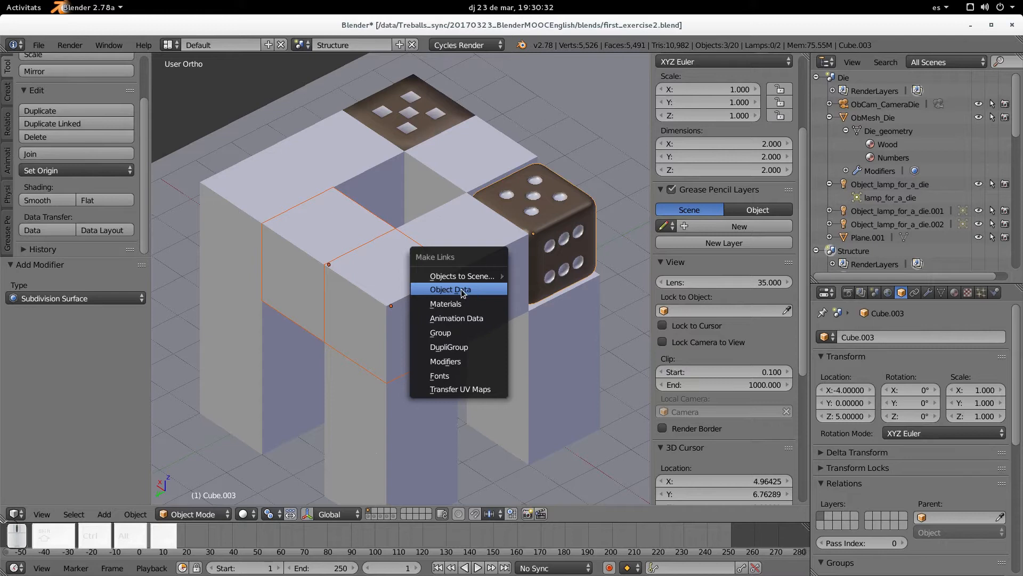
click(441, 289)
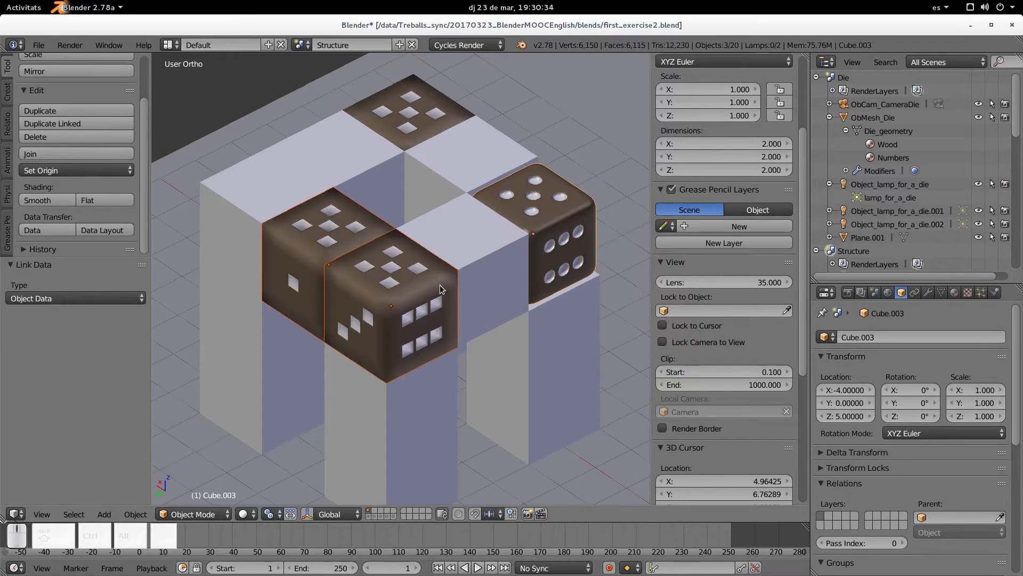
Inspect the newly linked dice and check the mesh data of Cube.003 and Cube.008.
scroll(440, 289, down, 4)
middle_drag(441, 289, 434, 332)
scroll(458, 326, up, 3)
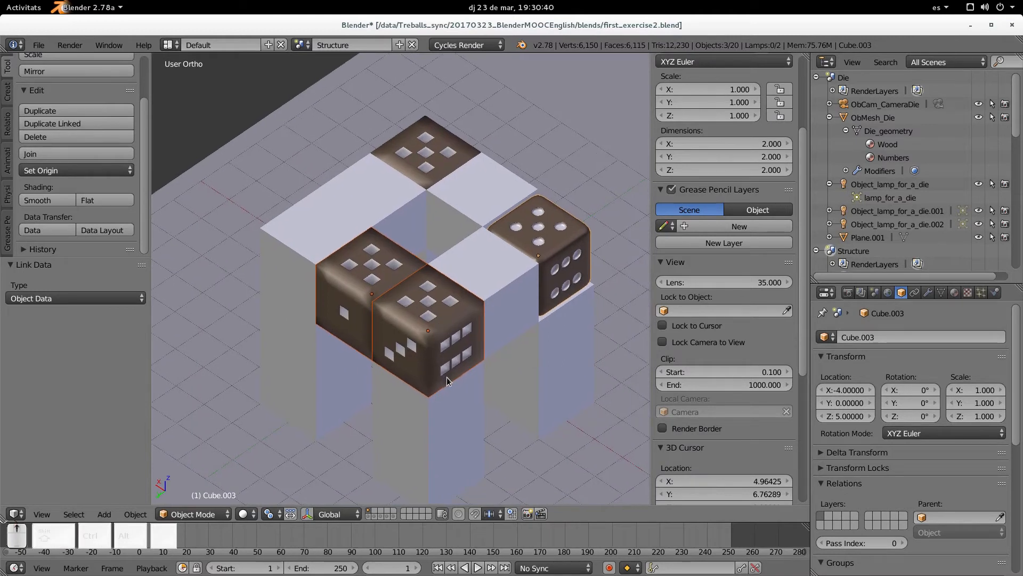
scroll(449, 368, up, 1)
middle_drag(447, 385, 442, 380)
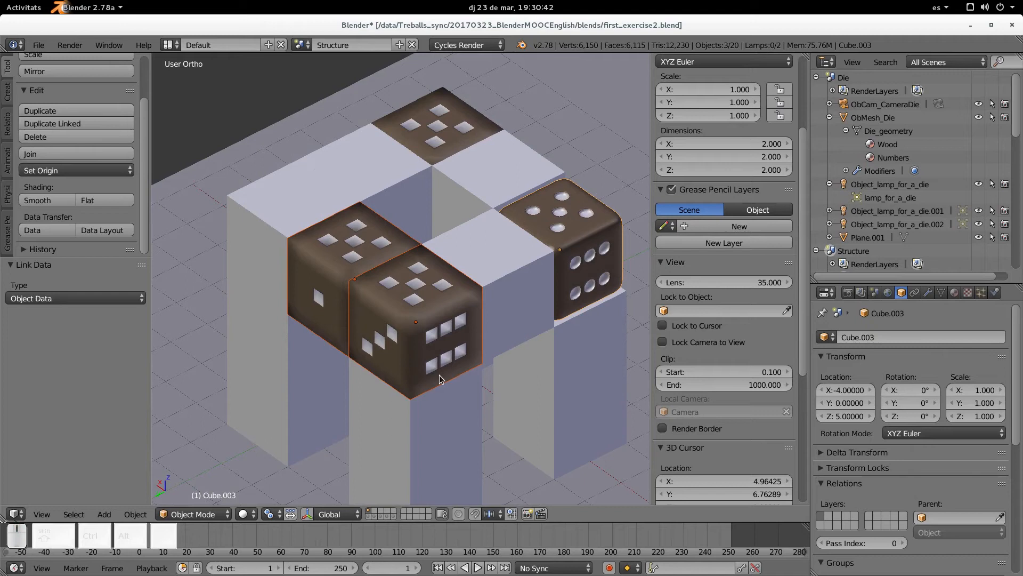
click(940, 292)
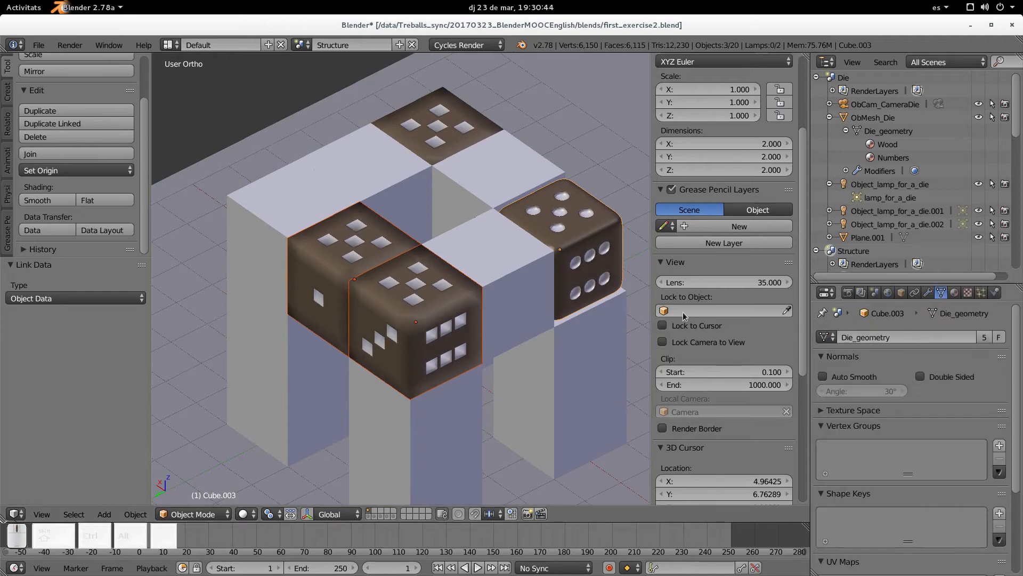
right_click(429, 316)
middle_drag(374, 277, 332, 309)
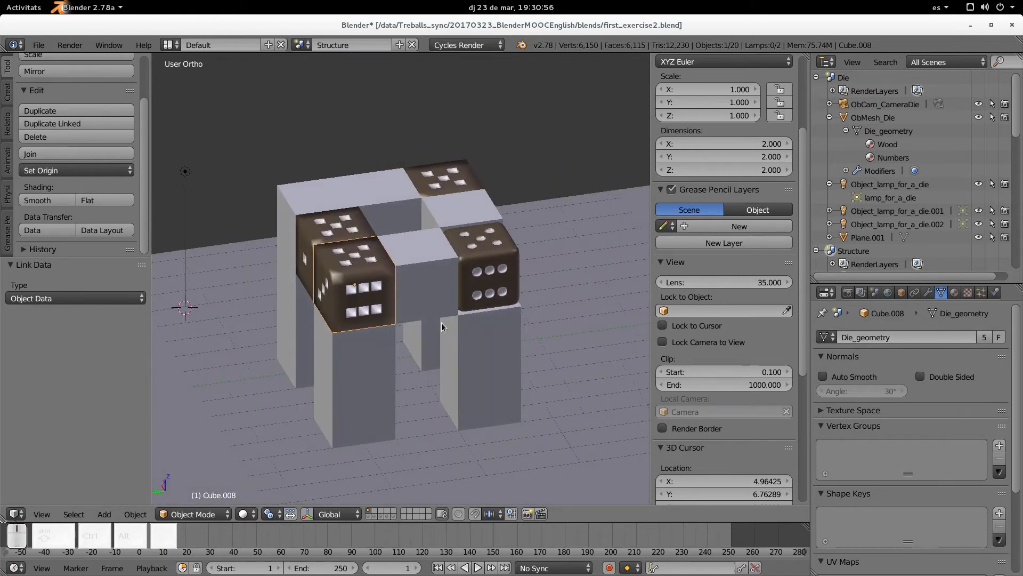
Switch to the Die scene, duplicate the die ObMesh_Die and place the copy about 5.2 units above the original.
scroll(394, 363, down, 4)
shift+middle_drag(382, 372, 345, 372)
click(300, 45)
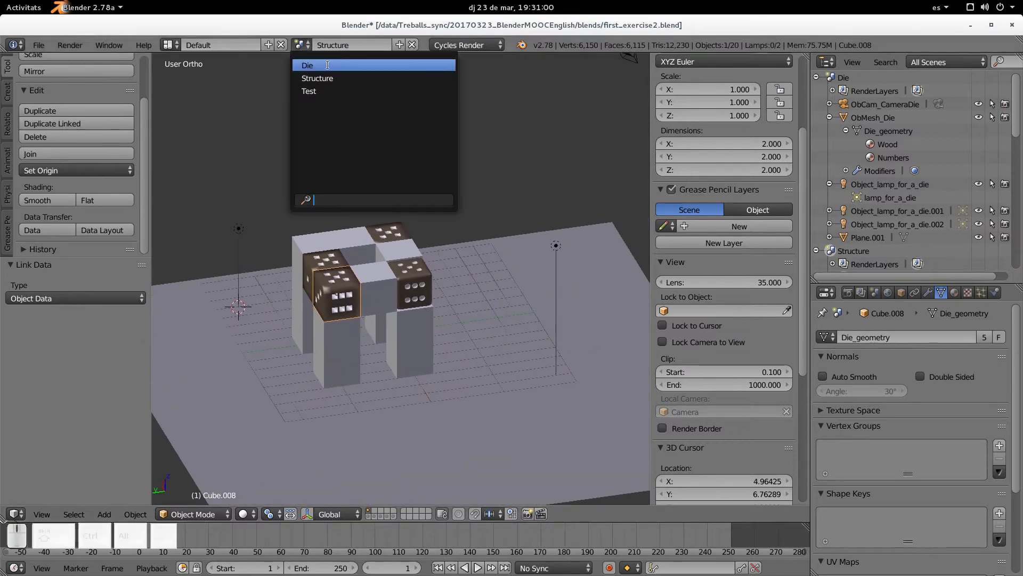
click(320, 67)
scroll(415, 359, up, 2)
right_click(386, 345)
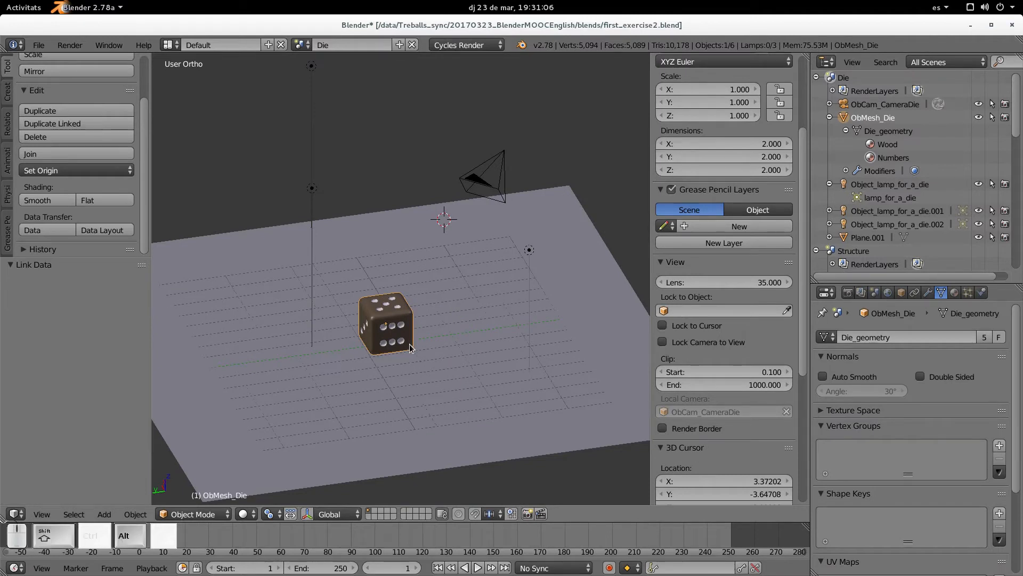
key(shift+d)
click(411, 226)
Tilt the duplicated die freely and scale it up uniformly by about 2.4.
middle_drag(410, 226, 459, 283)
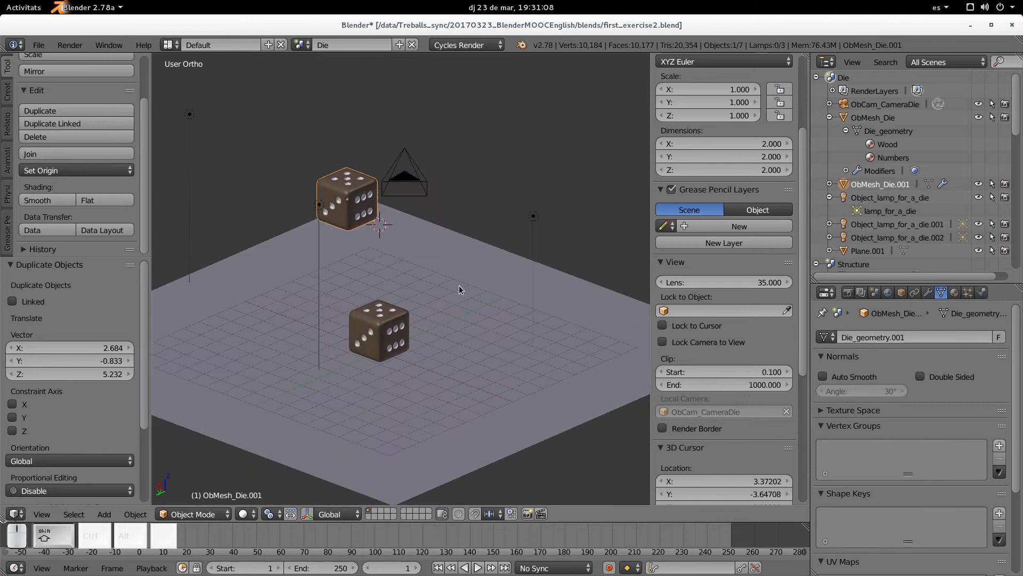
key(r)
click(454, 238)
key(s)
click(526, 328)
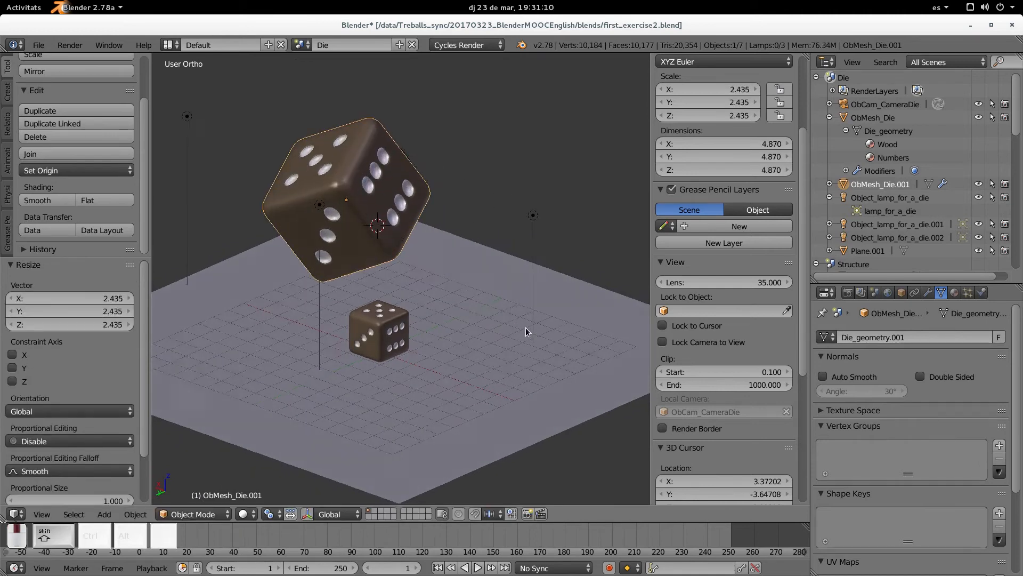
Stretch the duplicated die along its local X axis by a factor of about 4.7.
middle_drag(525, 327, 481, 322)
key(s)
key(x)
key(x)
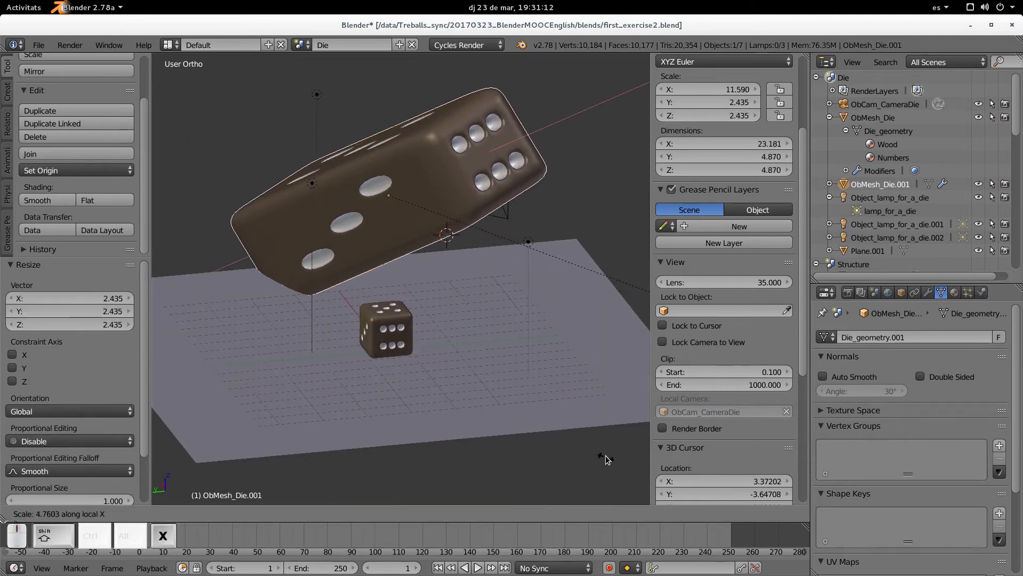
click(401, 342)
Link the stretched die object to the Structure scene.
middle_drag(401, 343, 463, 351)
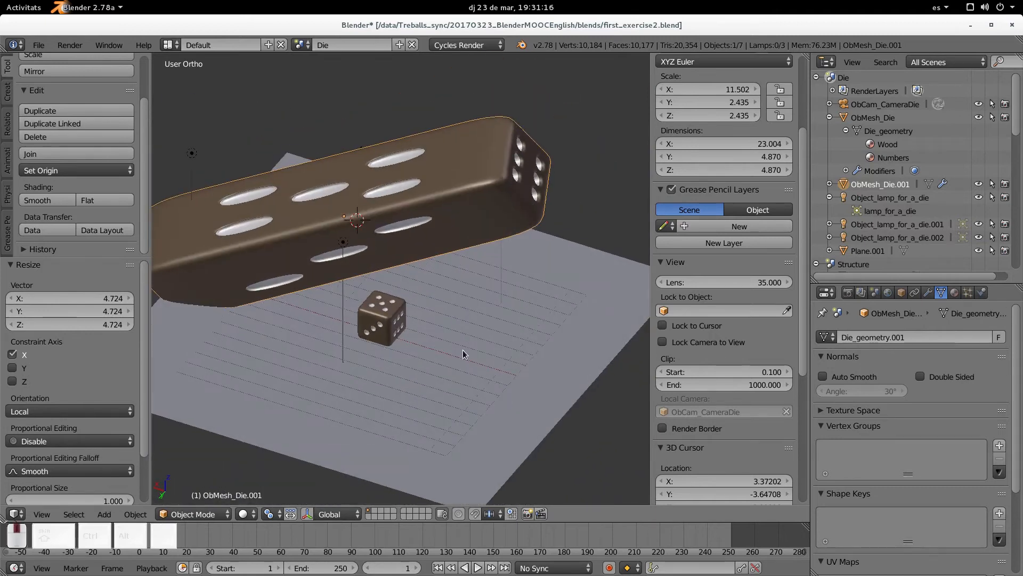
key(ctrl+l)
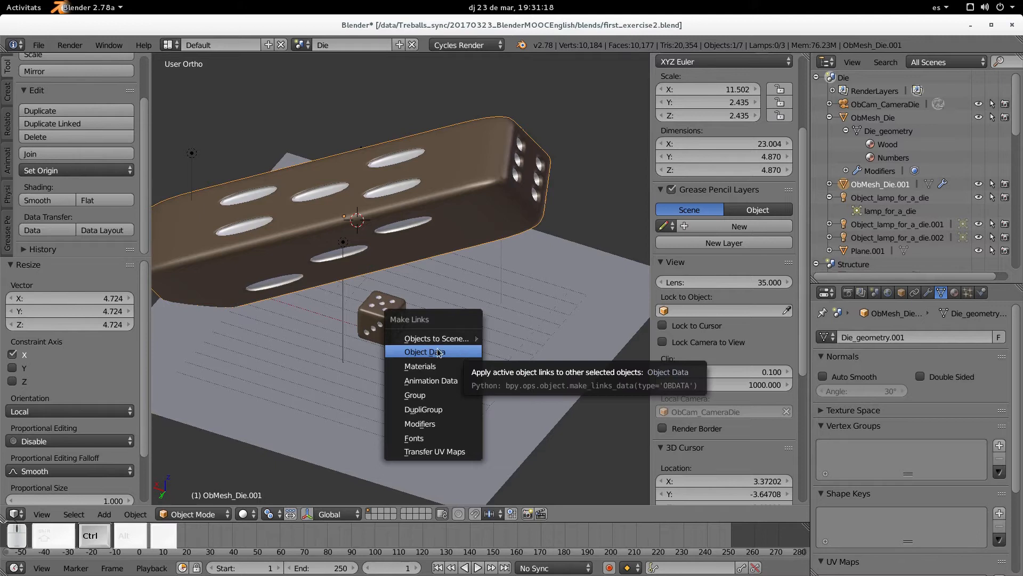
mouse_move(403, 341)
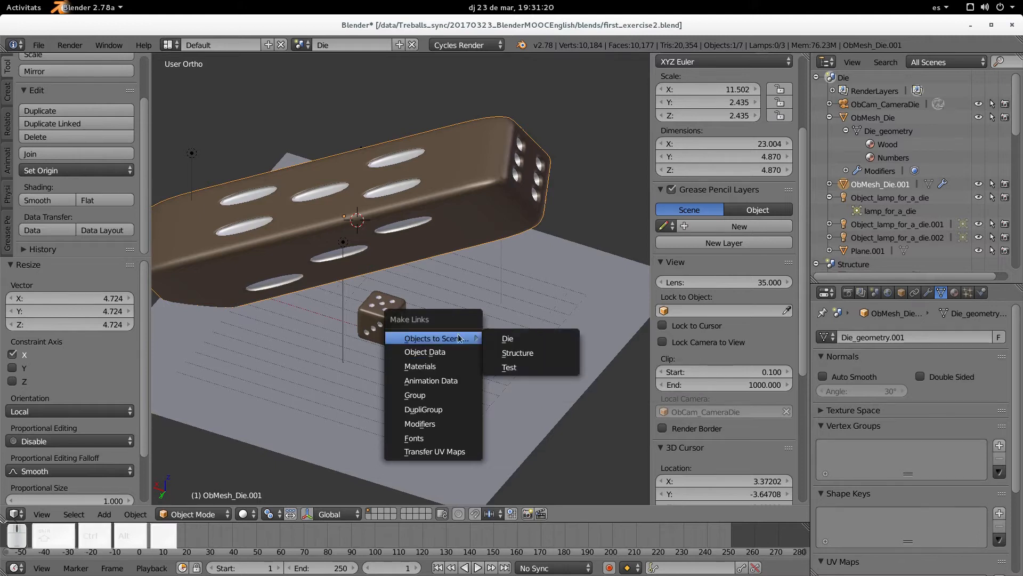
click(553, 353)
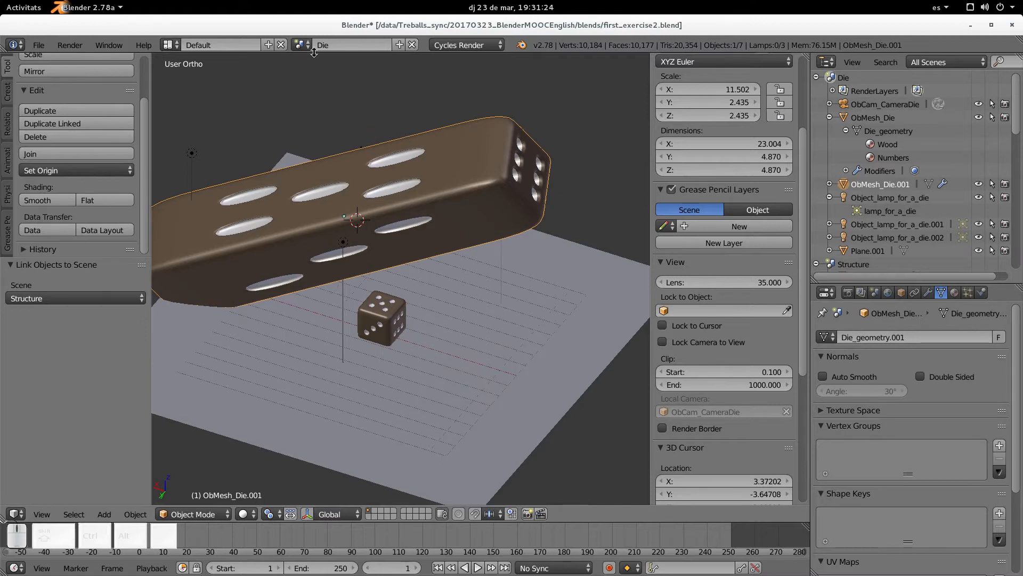
Switch to the Structure scene and locate the linked stretched die beside the cube structure.
click(302, 44)
click(338, 76)
middle_drag(338, 84, 233, 347)
middle_drag(202, 338, 123, 298)
scroll(494, 218, up, 5)
shift+middle_drag(494, 217, 404, 324)
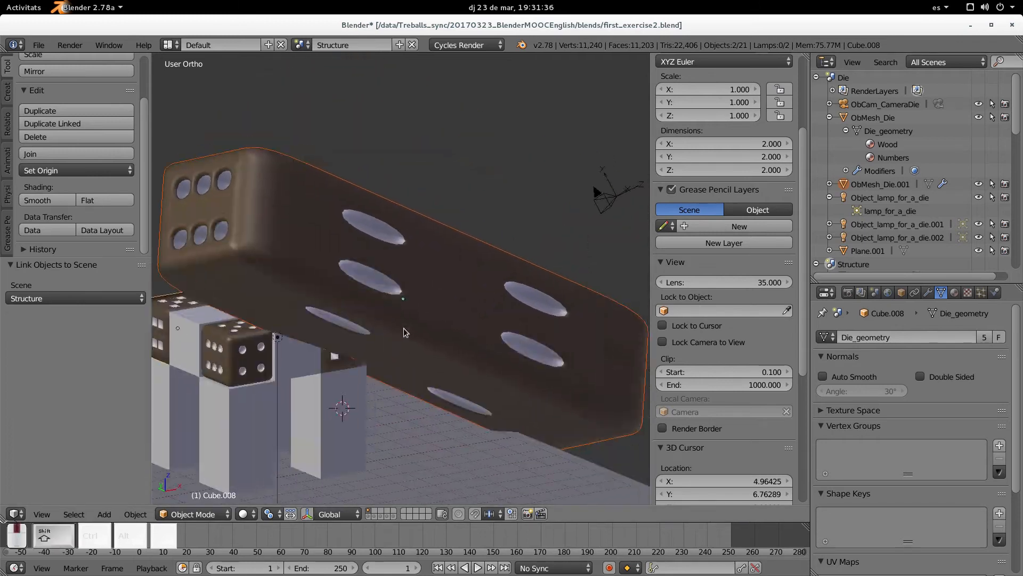
Inspect the linked stretched die in wireframe and solid shading, up close and together with the whole structure.
scroll(404, 325, up, 3)
scroll(405, 332, down, 3)
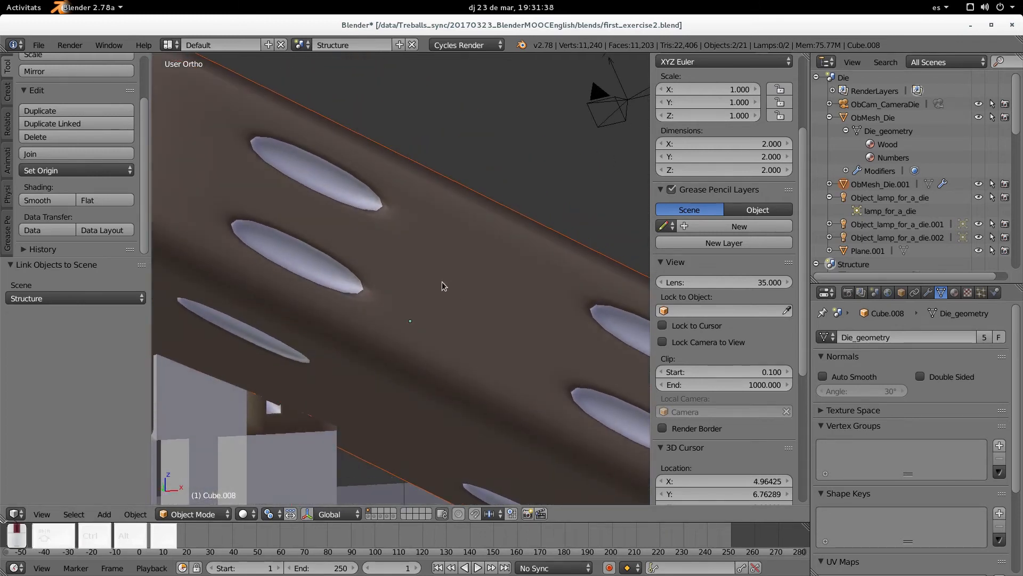
key(z)
key(z)
key(z)
scroll(368, 328, down, 5)
key(z)
scroll(427, 369, down, 2)
middle_drag(426, 369, 525, 379)
scroll(526, 379, down, 3)
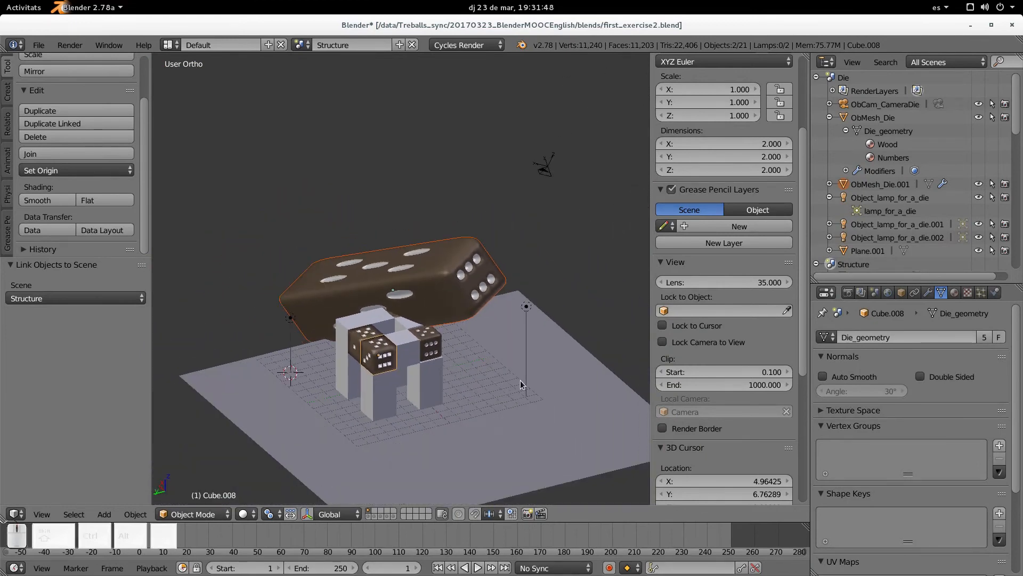
Rotate the stretched die and Cube.008 together by about -65° and scale them about 5.9 times along their local Z axis.
key(r)
click(517, 221)
middle_drag(507, 267, 586, 261)
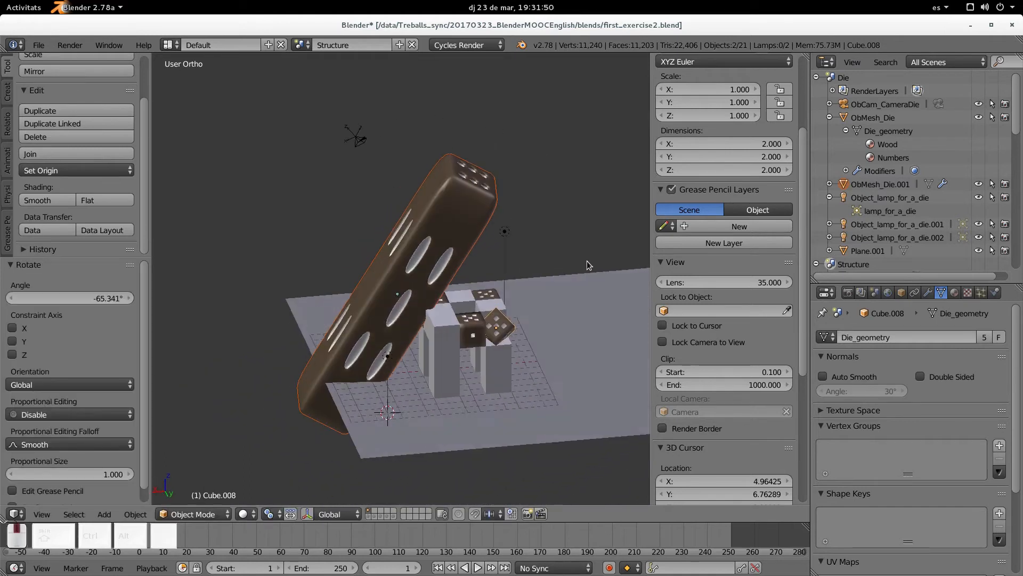
key(s)
key(z)
key(z)
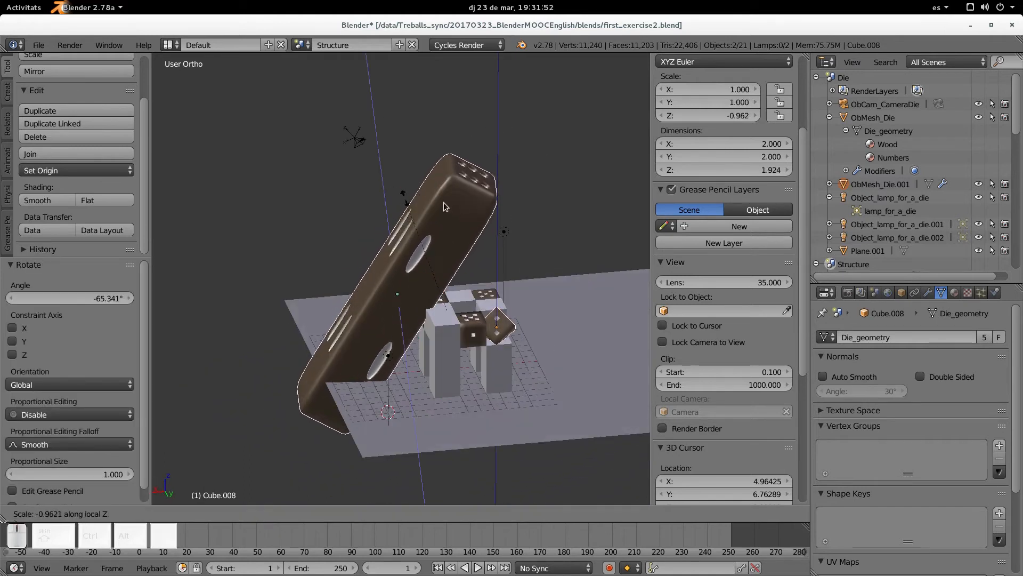
click(181, 119)
Return to the Die scene and check the shape of the same shared die object there.
middle_drag(329, 203, 267, 64)
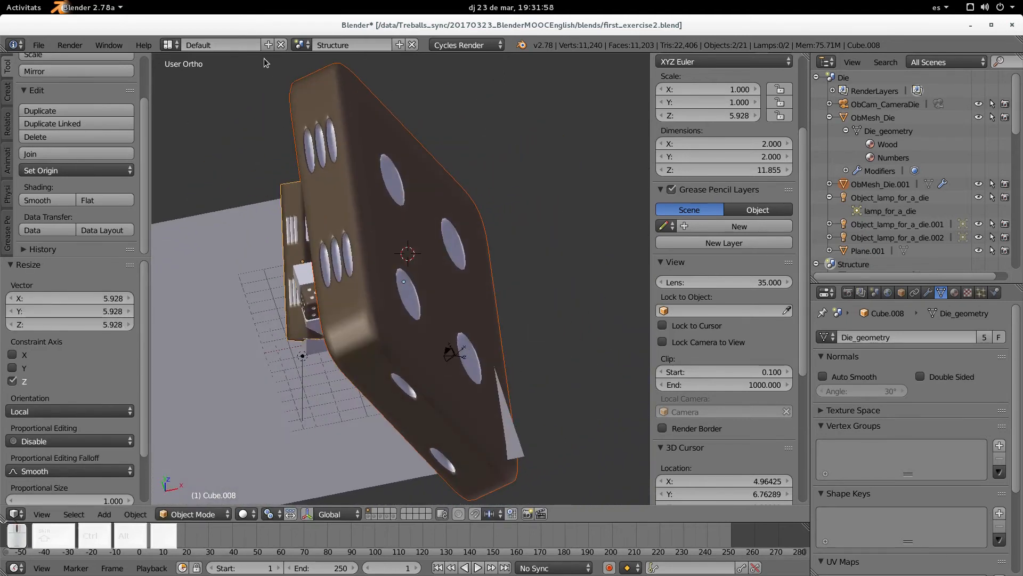
click(302, 45)
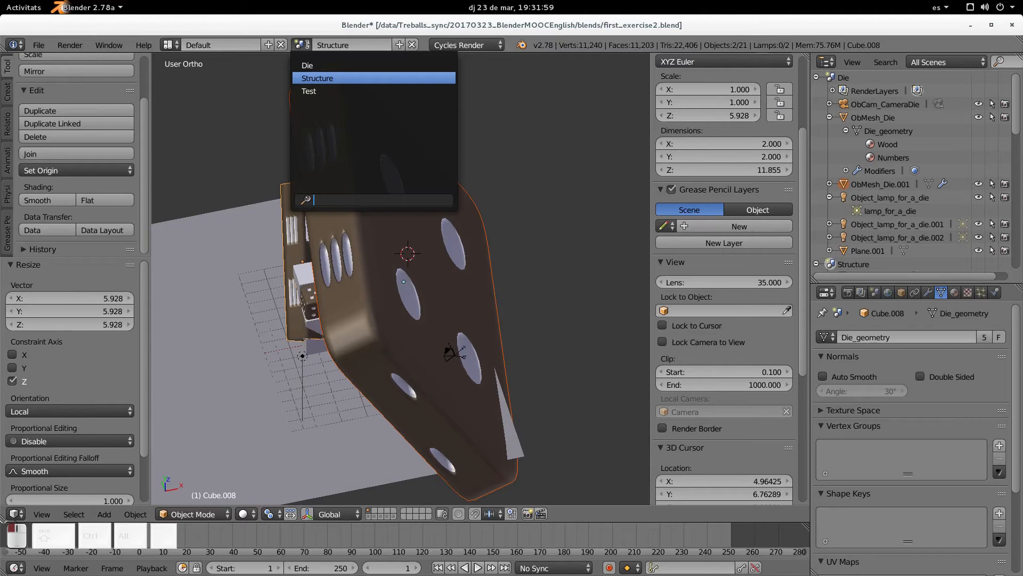
click(324, 65)
middle_drag(326, 75, 471, 399)
scroll(411, 382, up, 3)
Make the large stretched die ObMesh_Die.001 a single-user object in the Die scene.
click(901, 293)
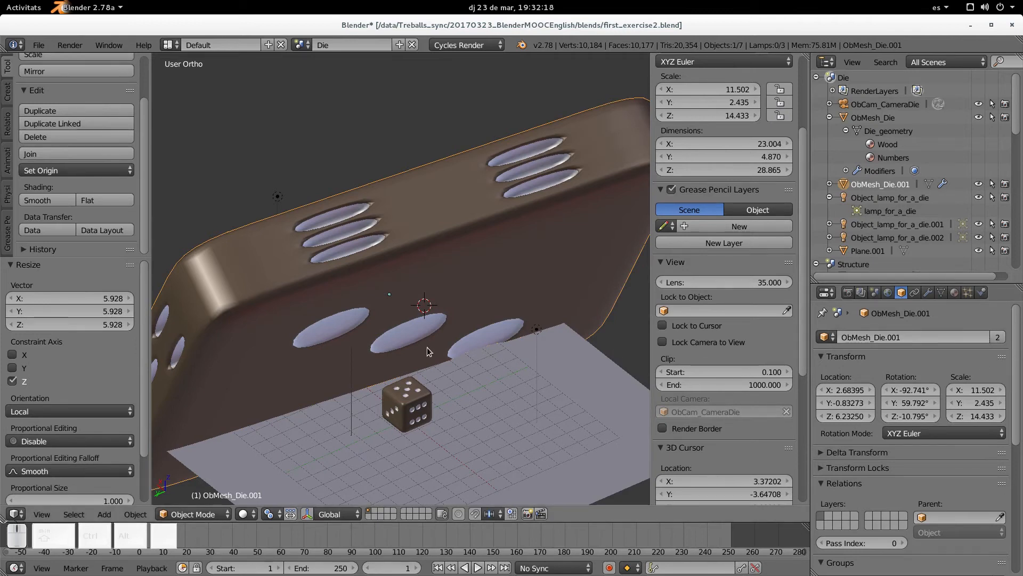
scroll(427, 347, down, 4)
middle_drag(355, 367, 425, 366)
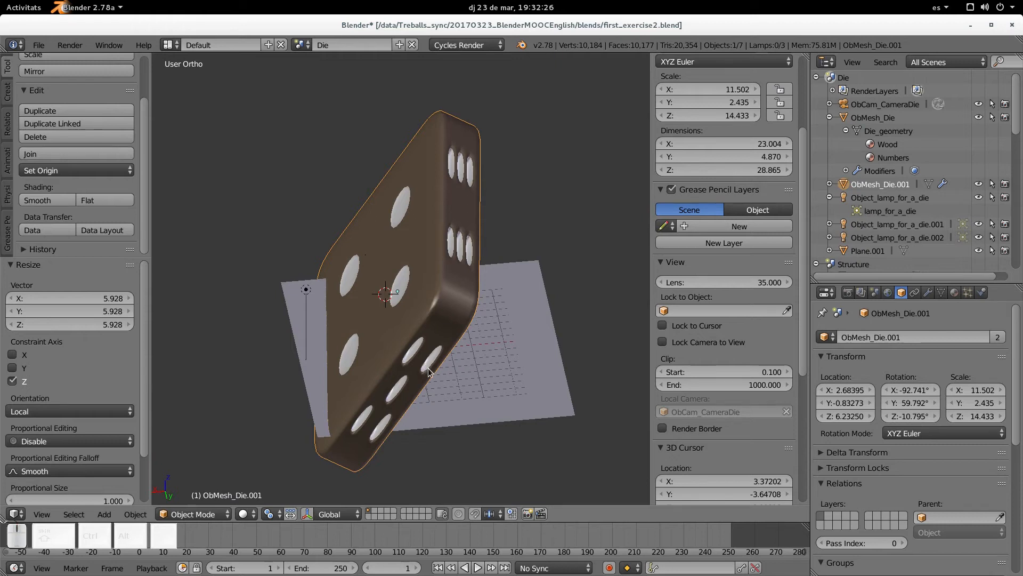
click(998, 337)
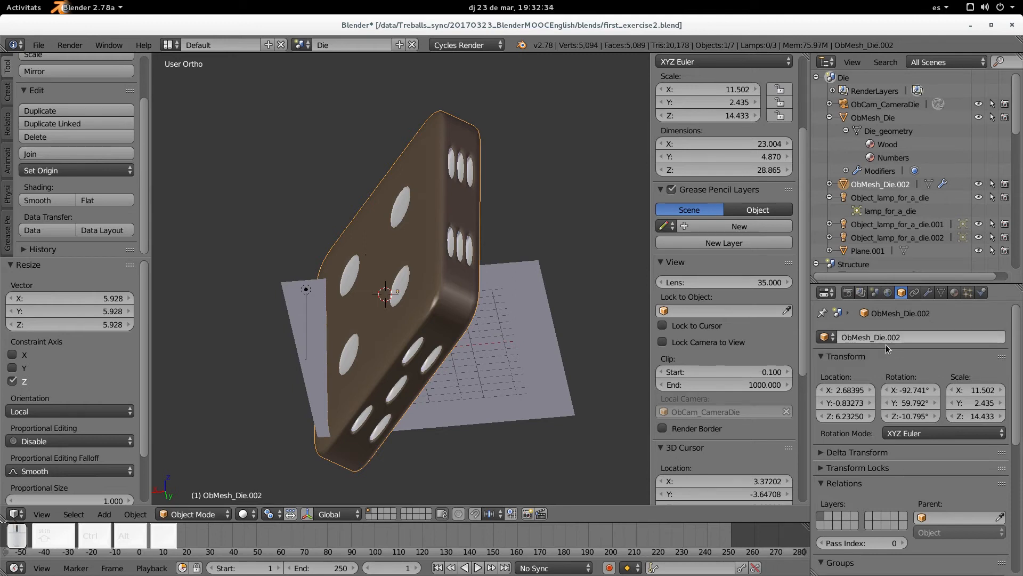
Rotate the large stretched die roughly level and move it about 8.2 units higher, above the small die.
middle_drag(486, 369, 485, 320)
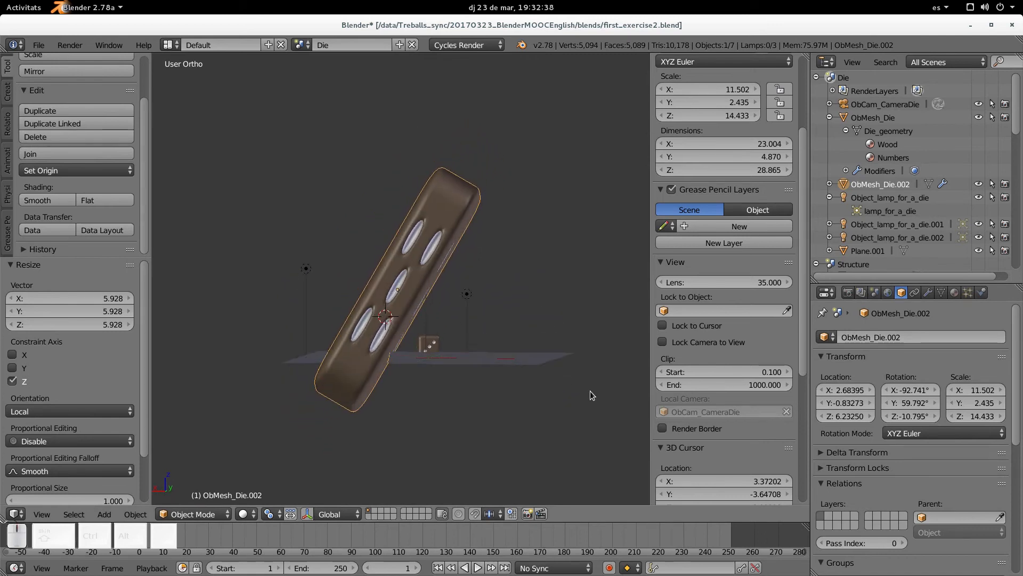
key(r)
click(403, 472)
key(g)
click(448, 365)
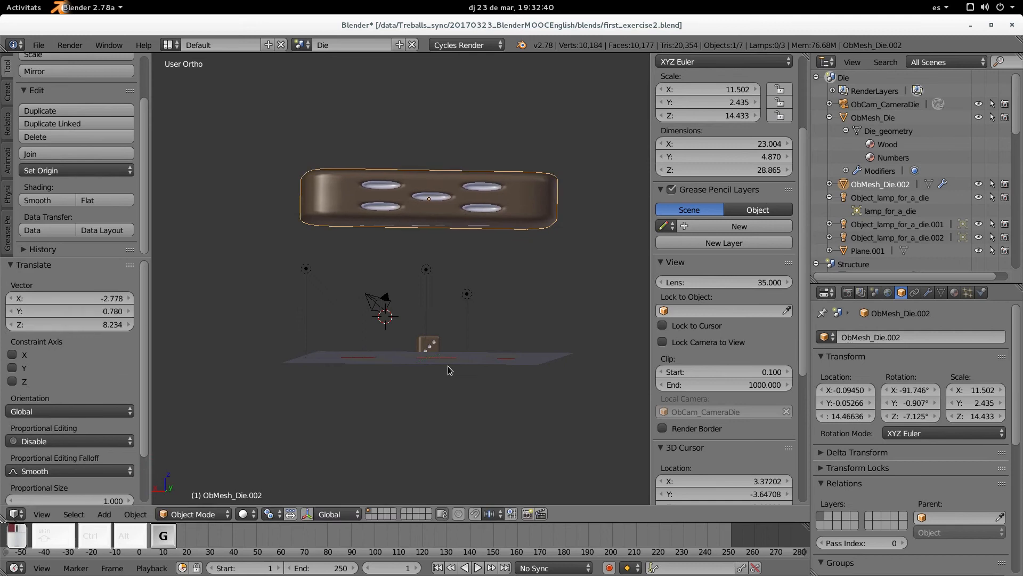
Select the lamp Object_lamp_for_a_die and make its shared lamp data lamp_for_a_die single-user.
middle_drag(324, 276, 380, 284)
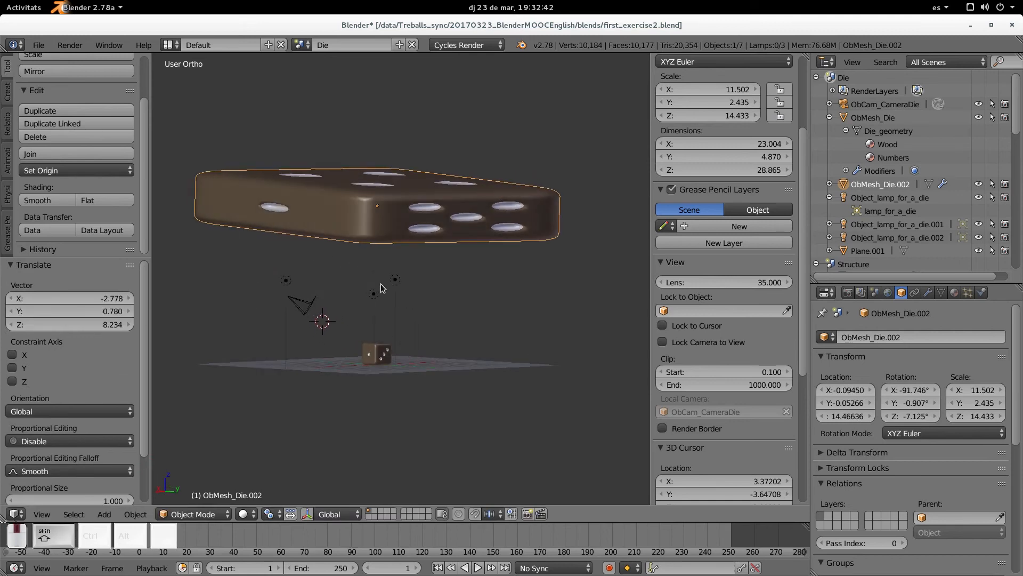
scroll(373, 287, up, 4)
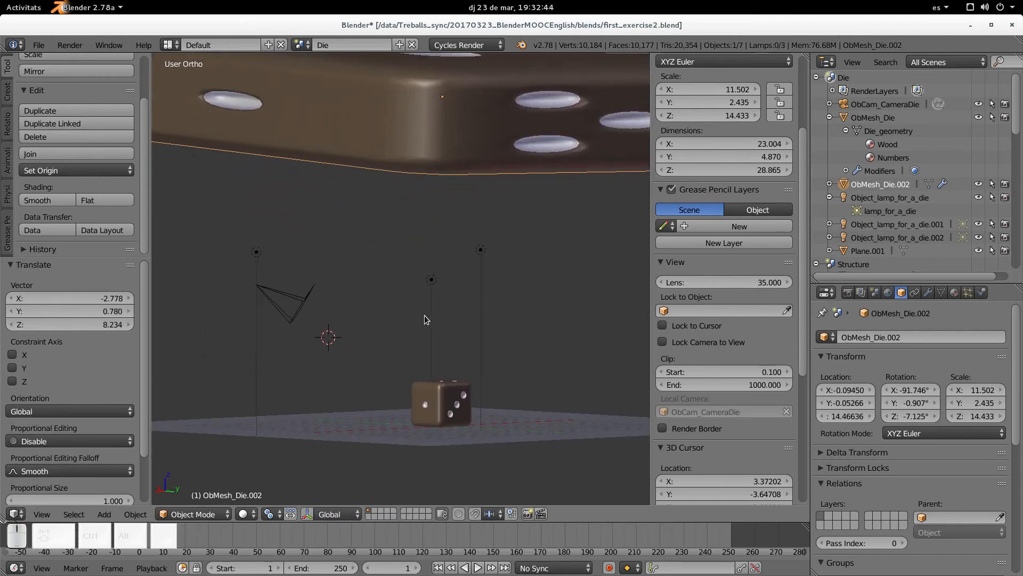
right_click(433, 283)
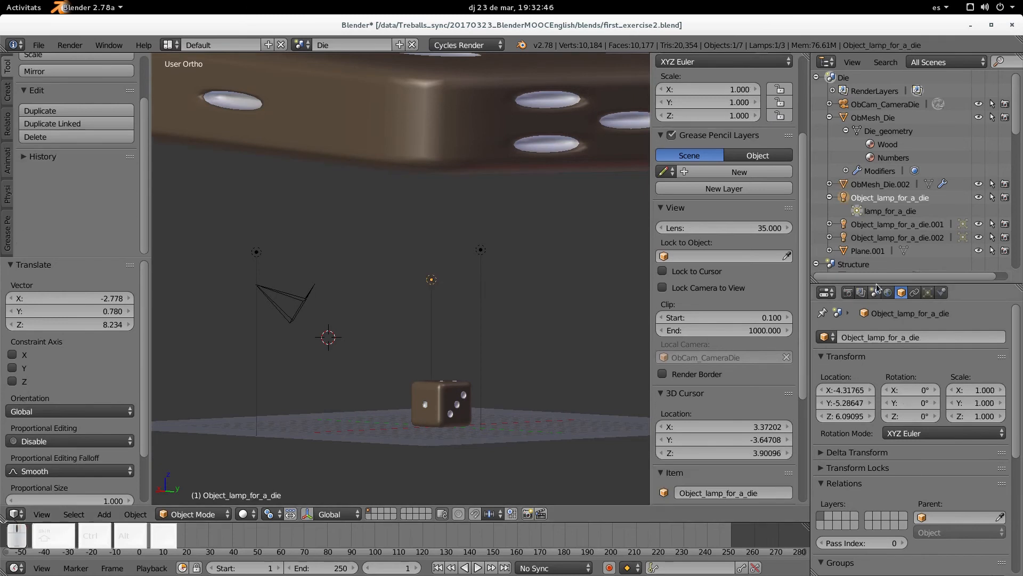
click(928, 292)
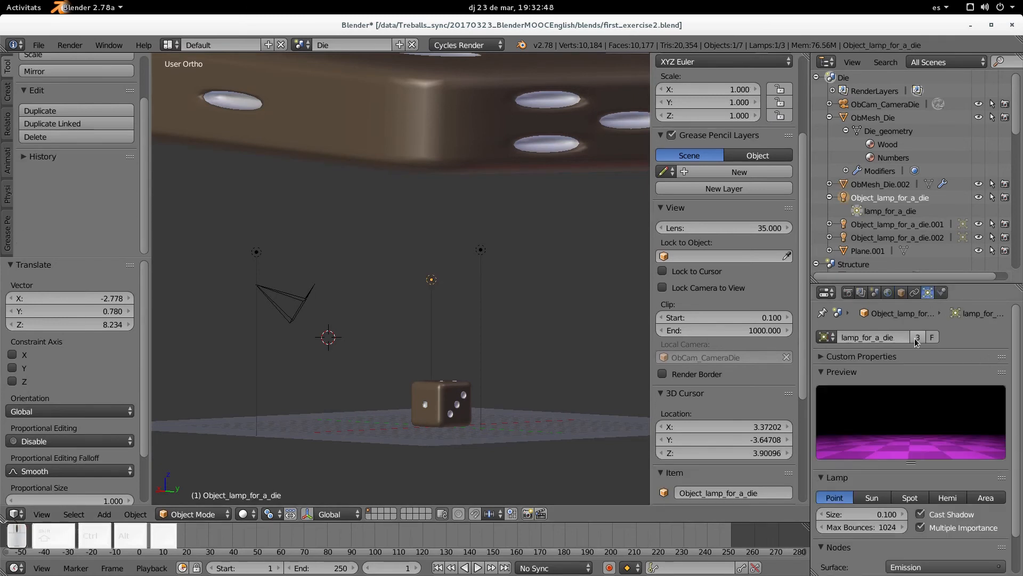
scroll(913, 420, down, 2)
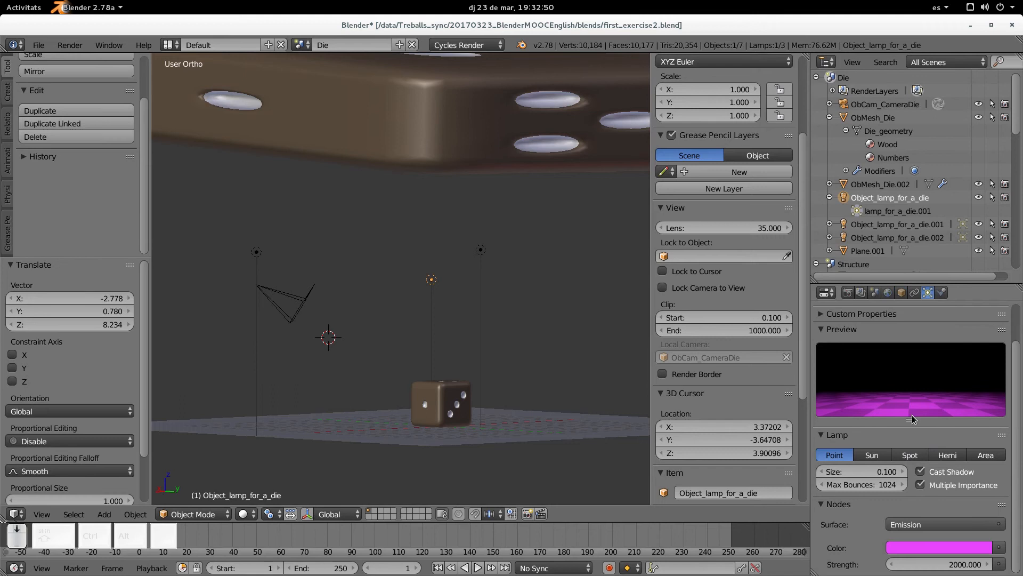
Change the emission color of Object_lamp_for_a_die from magenta to yellow.
click(939, 551)
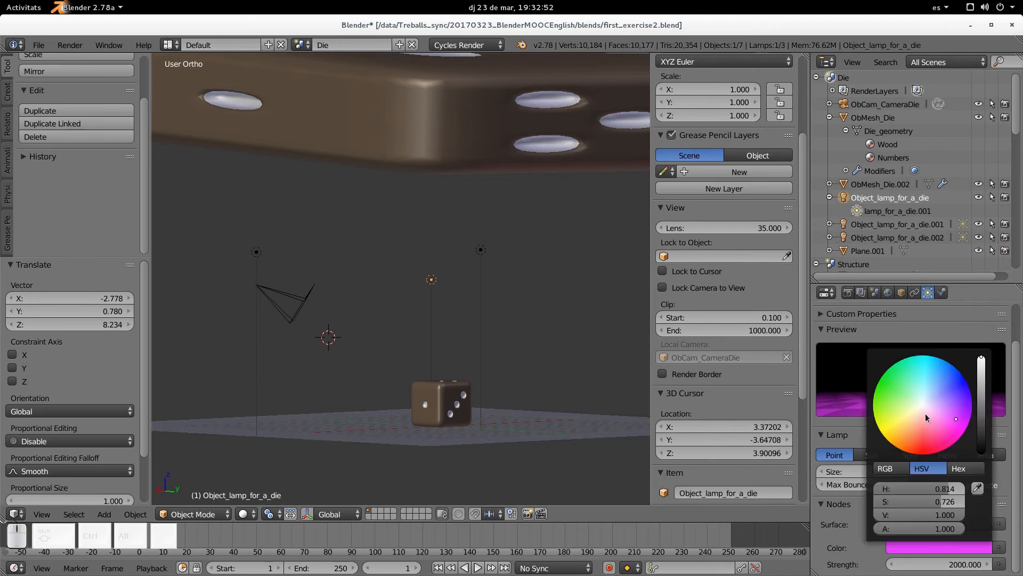
middle_drag(455, 405, 468, 308)
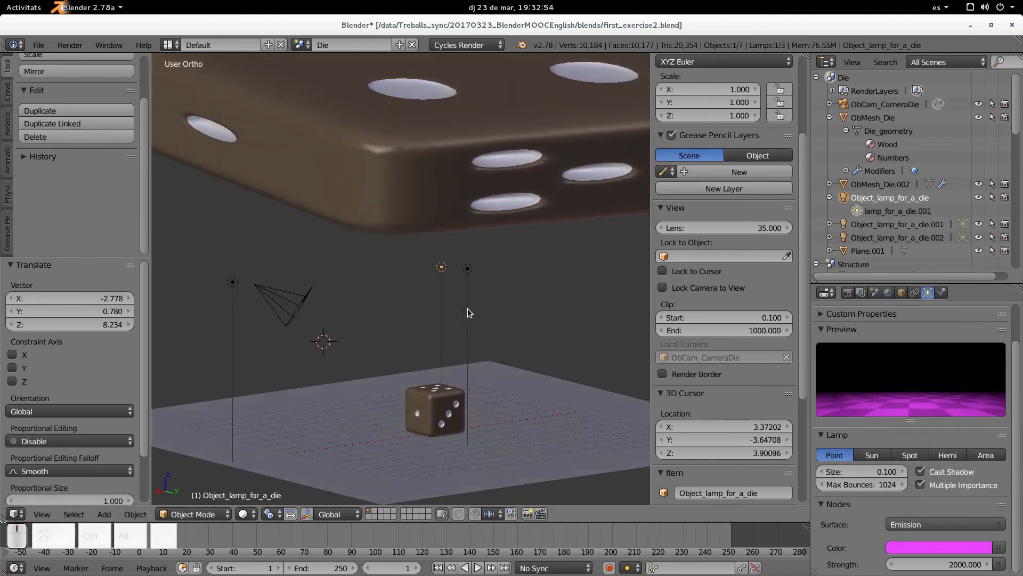
right_click(433, 271)
click(904, 549)
click(892, 444)
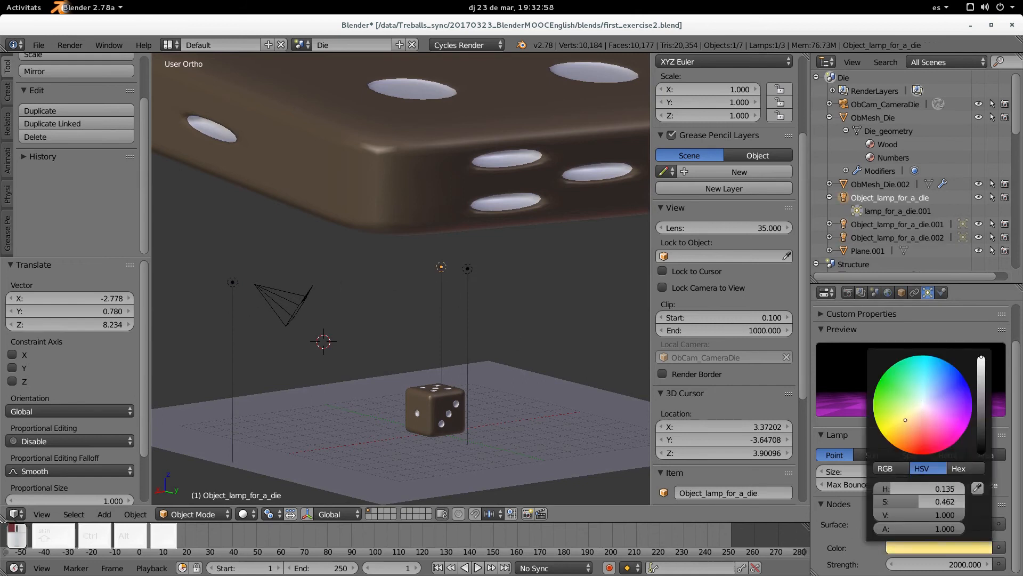
Preview the lamp colors on the die in rendered shading and through the camera, then switch to wireframe shading.
key(shift+z)
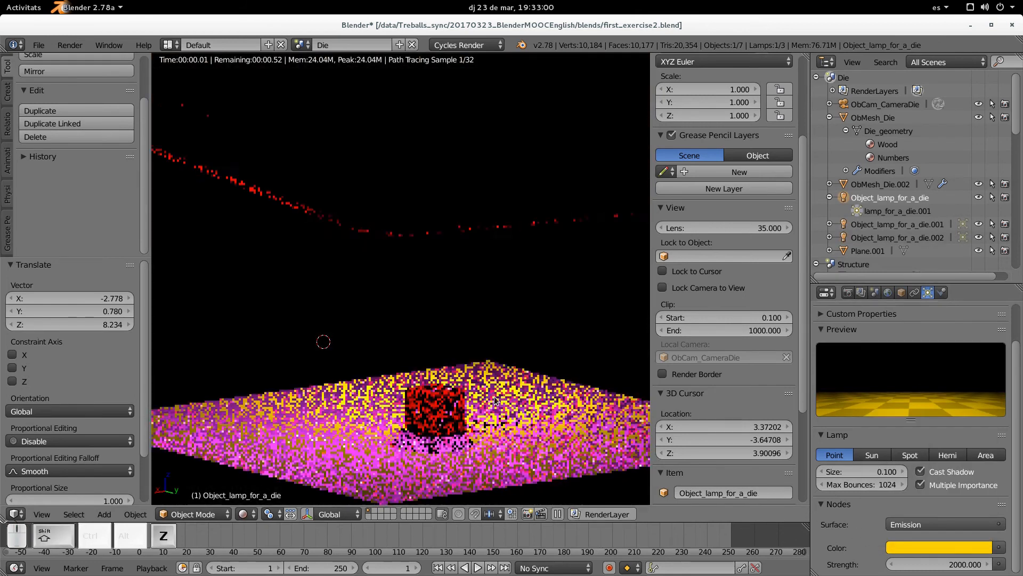
middle_drag(622, 347, 399, 299)
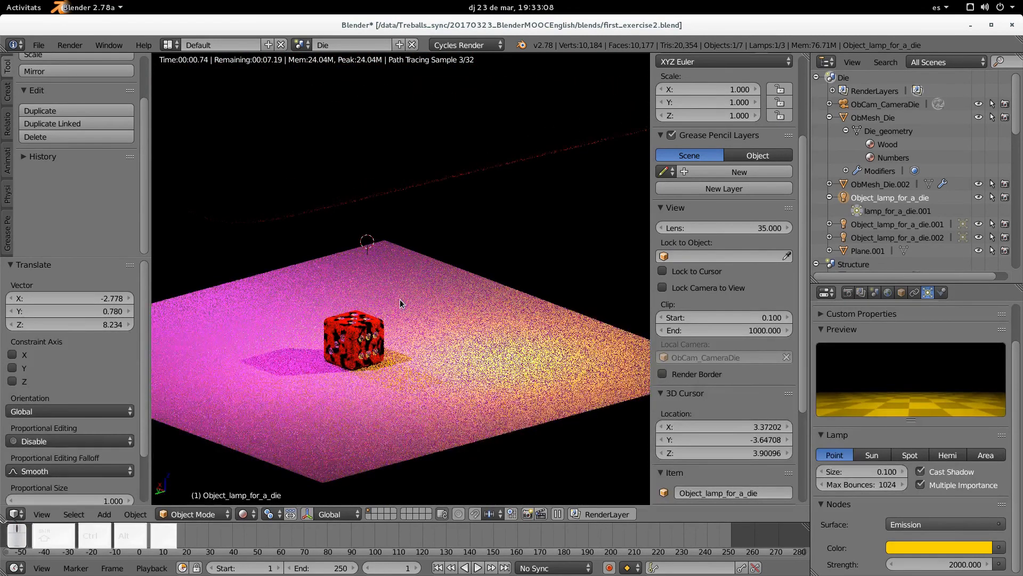
key(KP_0)
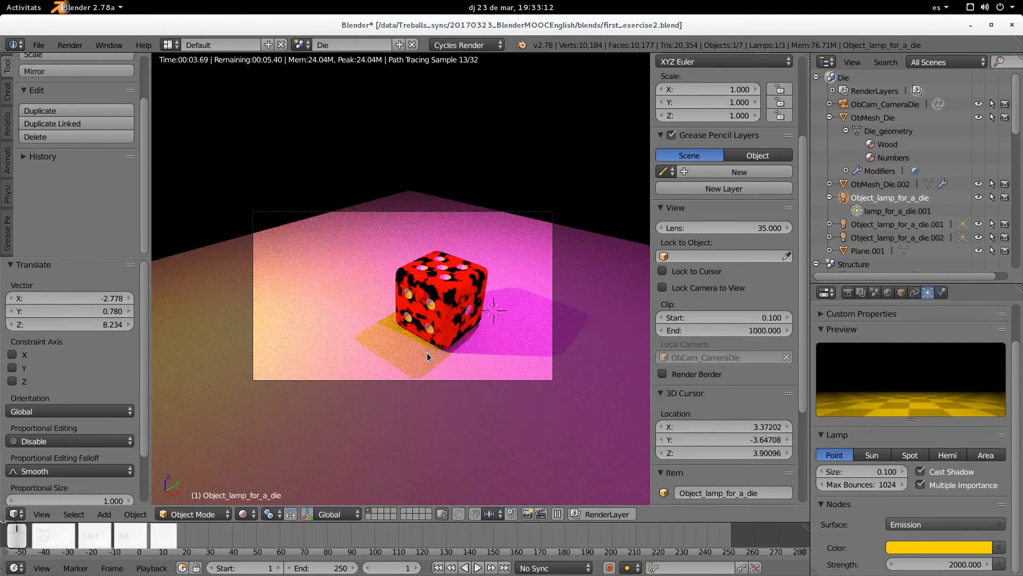
key(z)
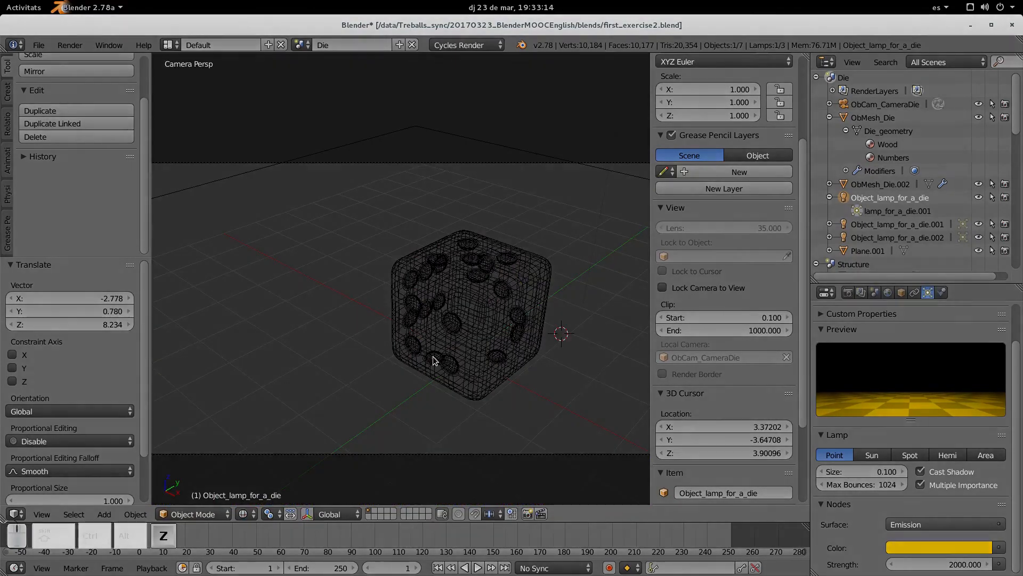